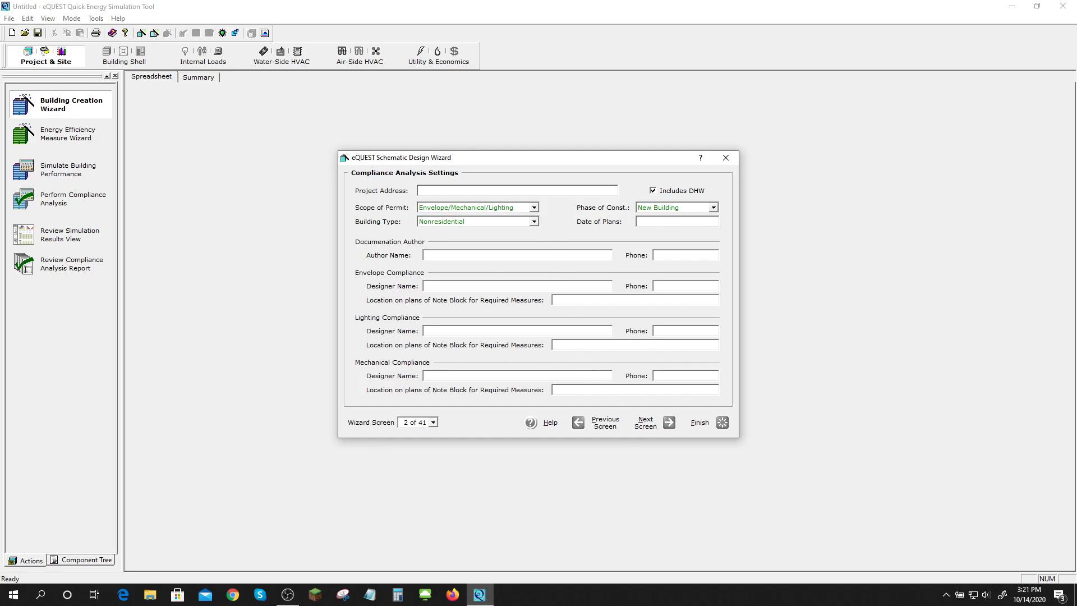
pyautogui.press('ctrl')
pyautogui.press('ctrl')
pyautogui.press('ctrl')
pyautogui.press('ctrl')
pyautogui.press('ctrl')
pyautogui.press('ctrl')
pyautogui.press('ctrl')
pyautogui.press('ctrl')
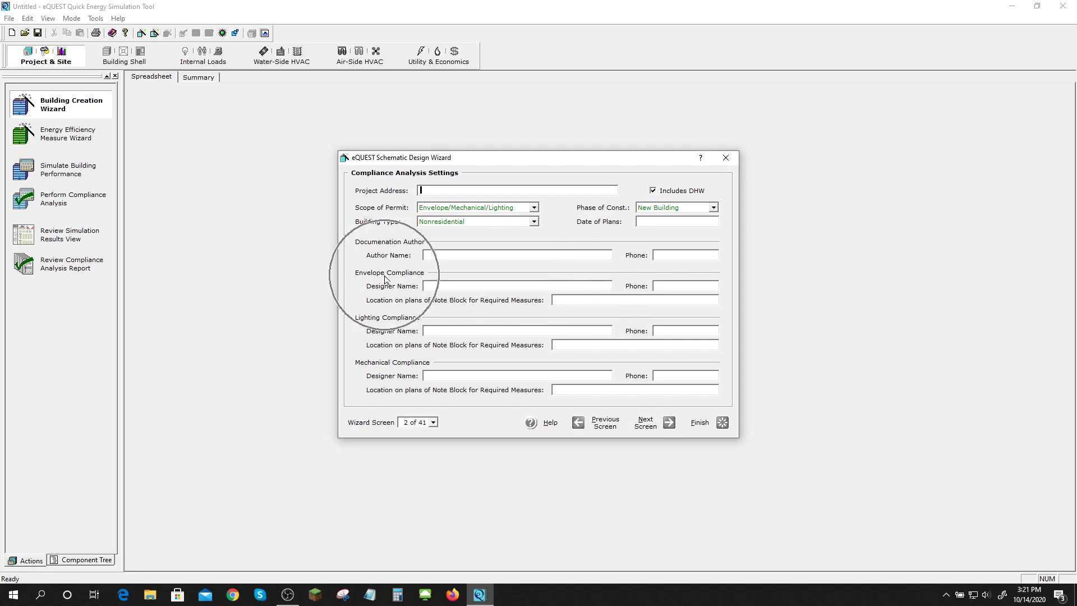
pyautogui.press('ctrl')
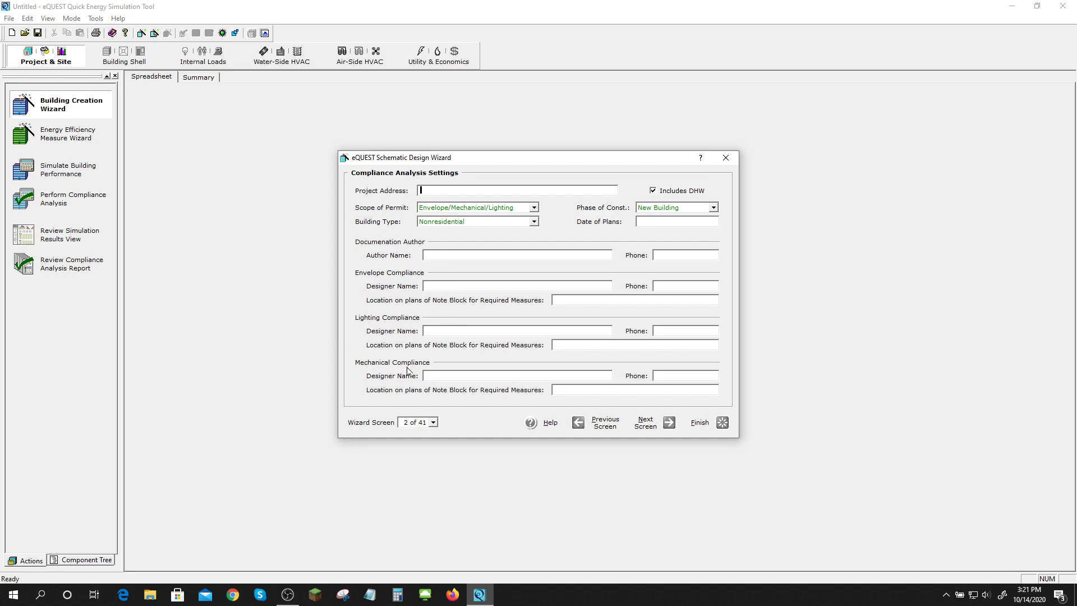
# Step: Move past the compliance settings with their defaults and set the building footprint shape to 'T' Shape
pyautogui.click(645, 423)
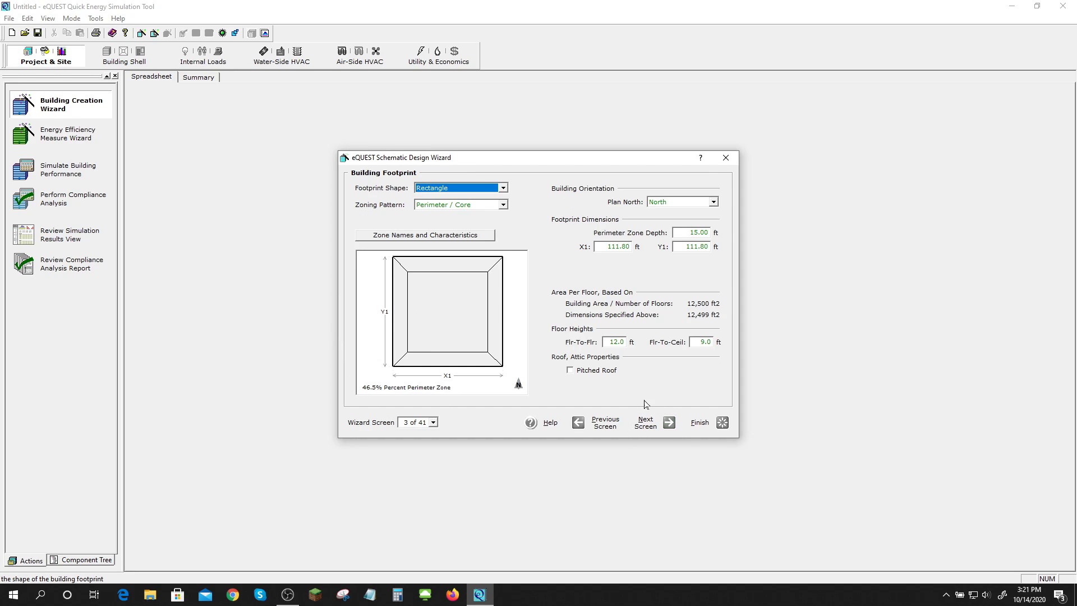
pyautogui.click(503, 189)
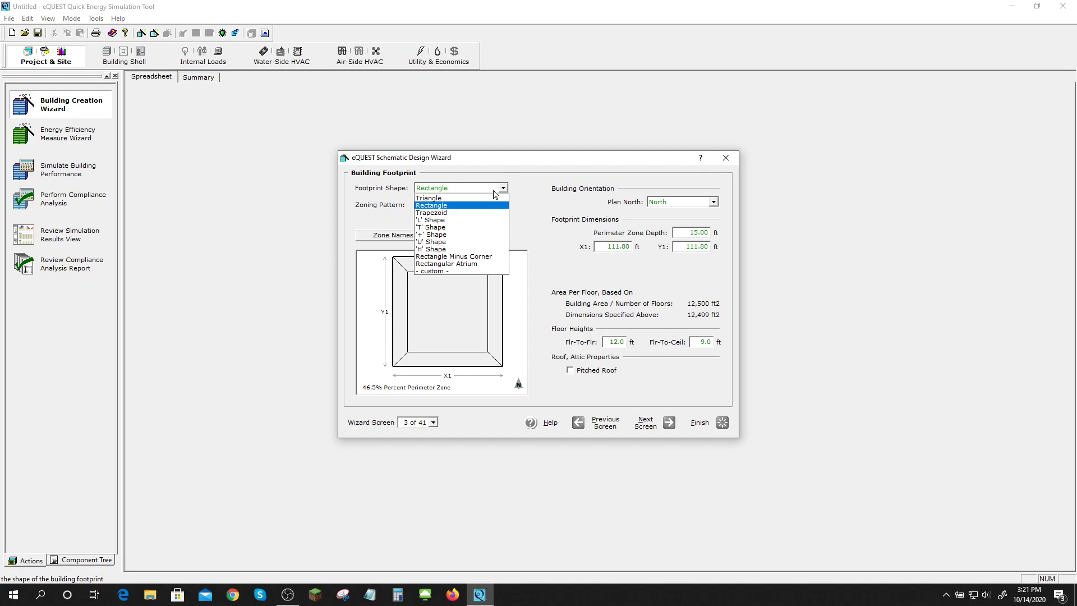
pyautogui.click(465, 228)
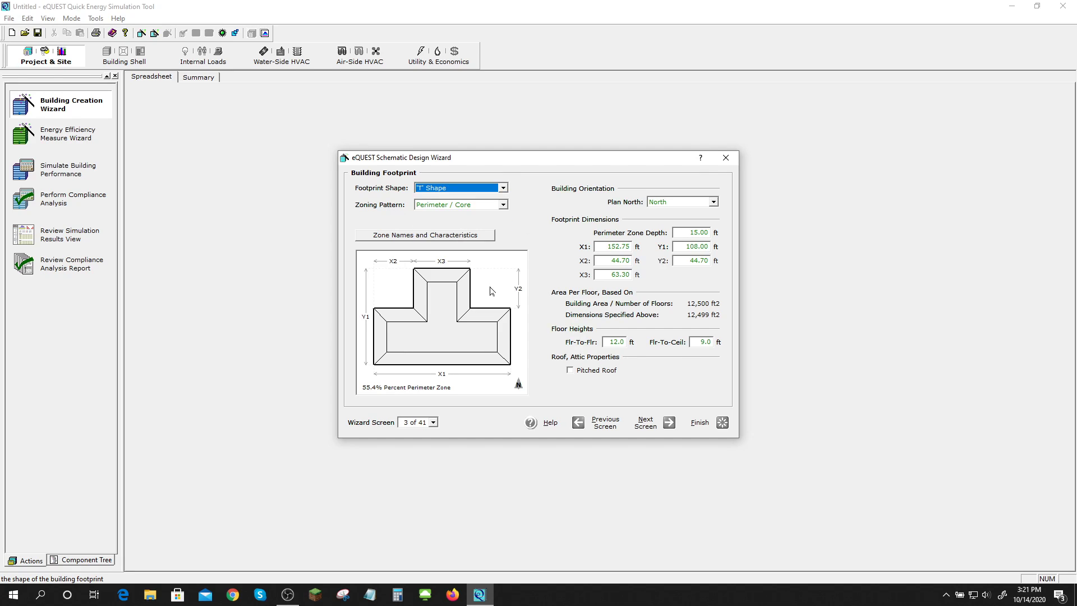
pyautogui.click(669, 424)
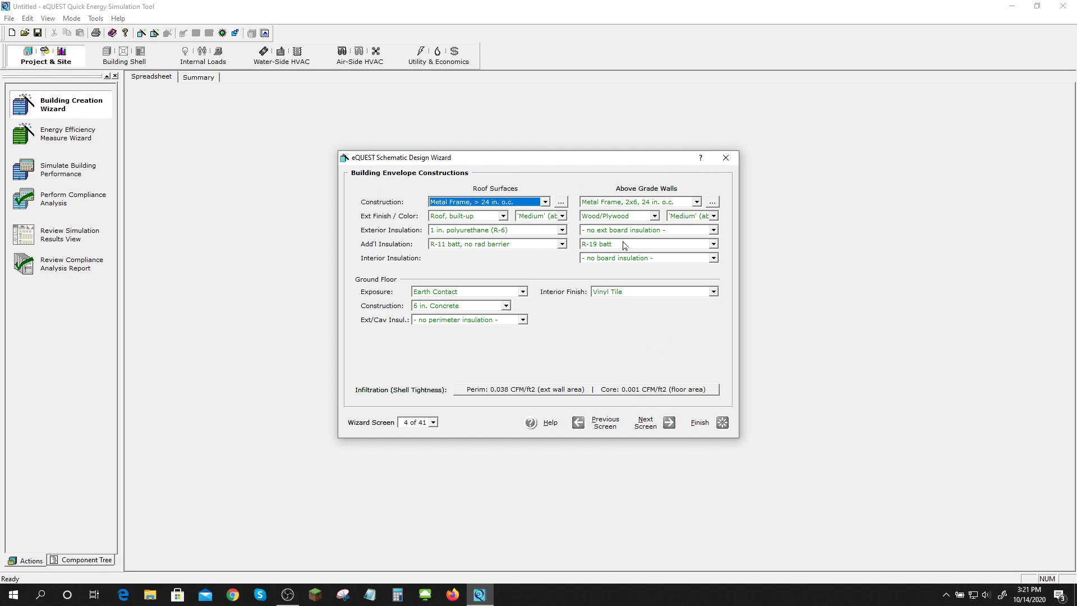
# Step: Accept the default envelope, interior construction, exterior door, window and skylight settings and advance to the activity areas allocation
pyautogui.click(646, 423)
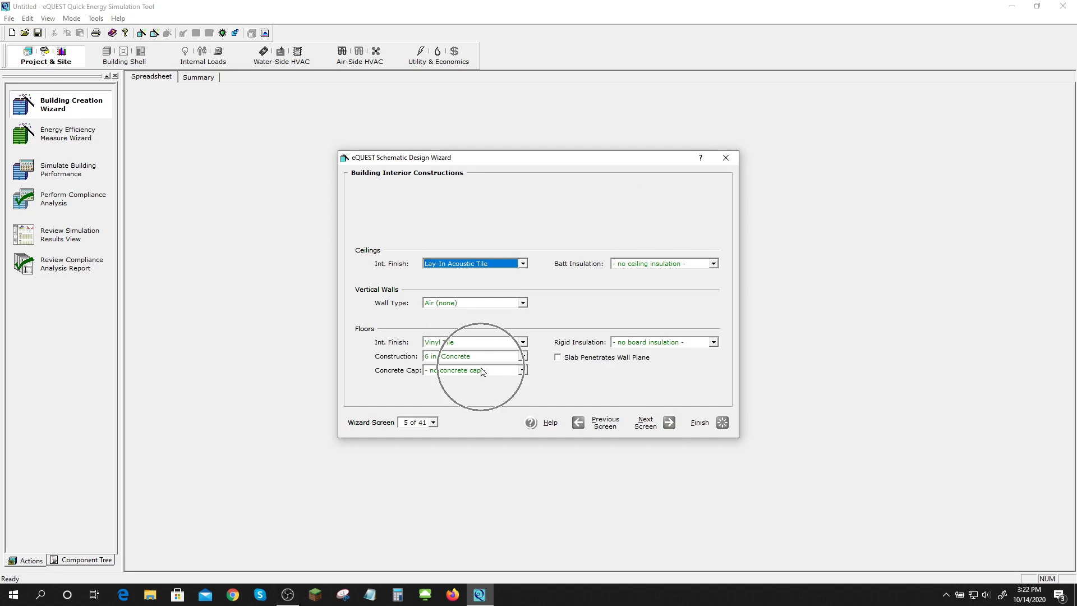
pyautogui.click(651, 423)
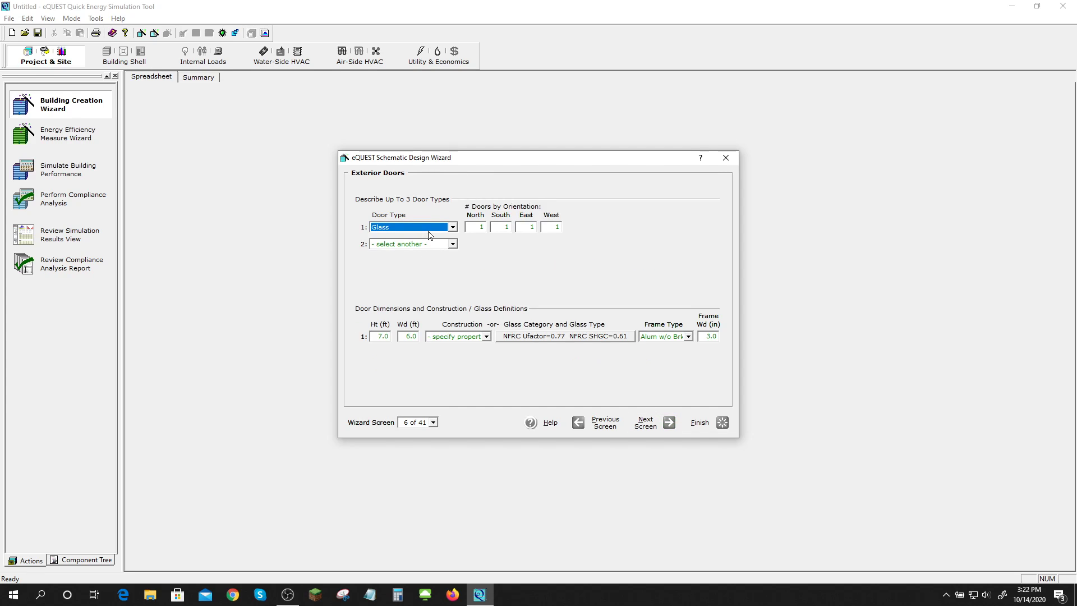
pyautogui.click(663, 425)
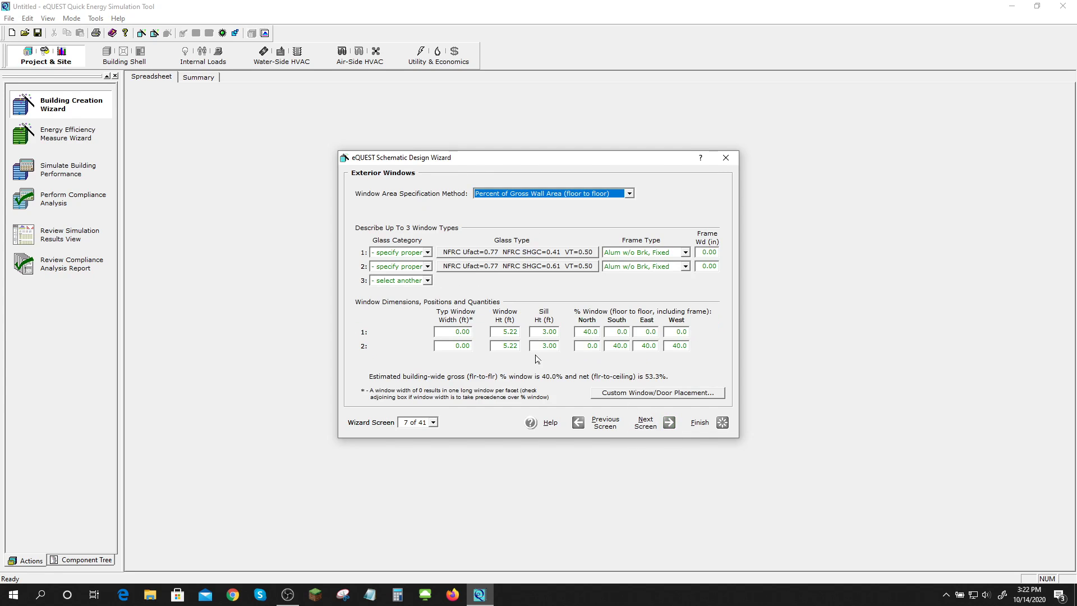
pyautogui.click(669, 425)
pyautogui.click(670, 427)
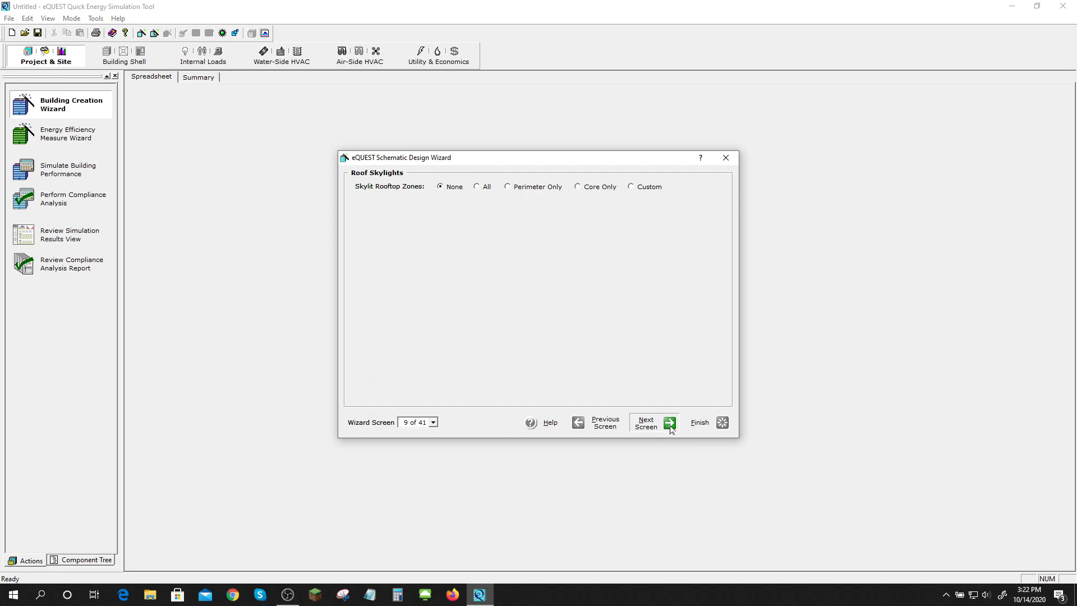
pyautogui.click(671, 429)
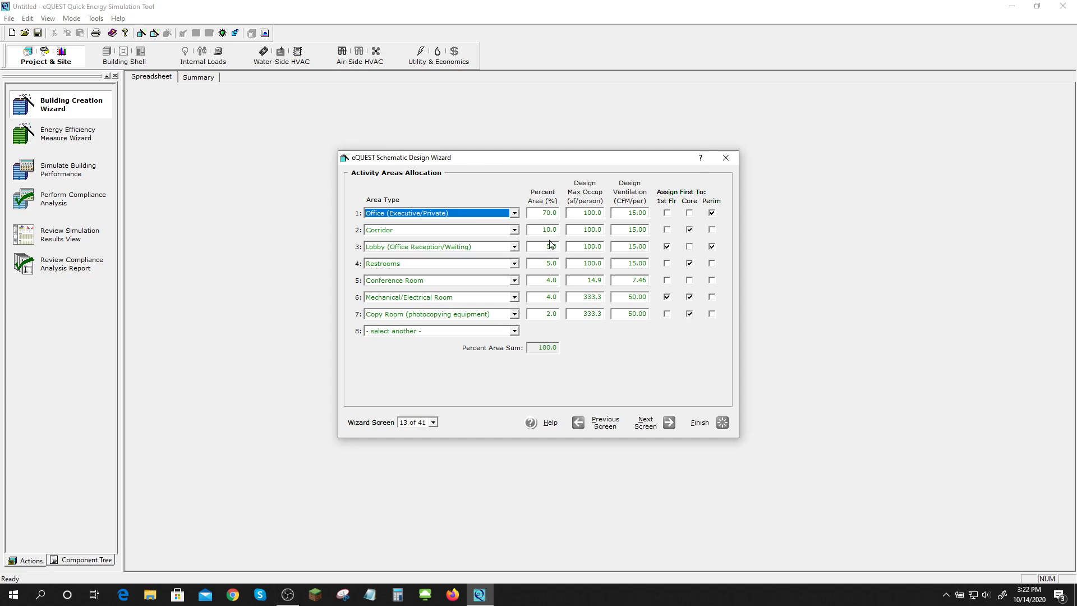
# Step: Accept the default activity areas, occupied and unoccupied loads and main schedule, advancing to the HVAC system definitions
pyautogui.click(668, 424)
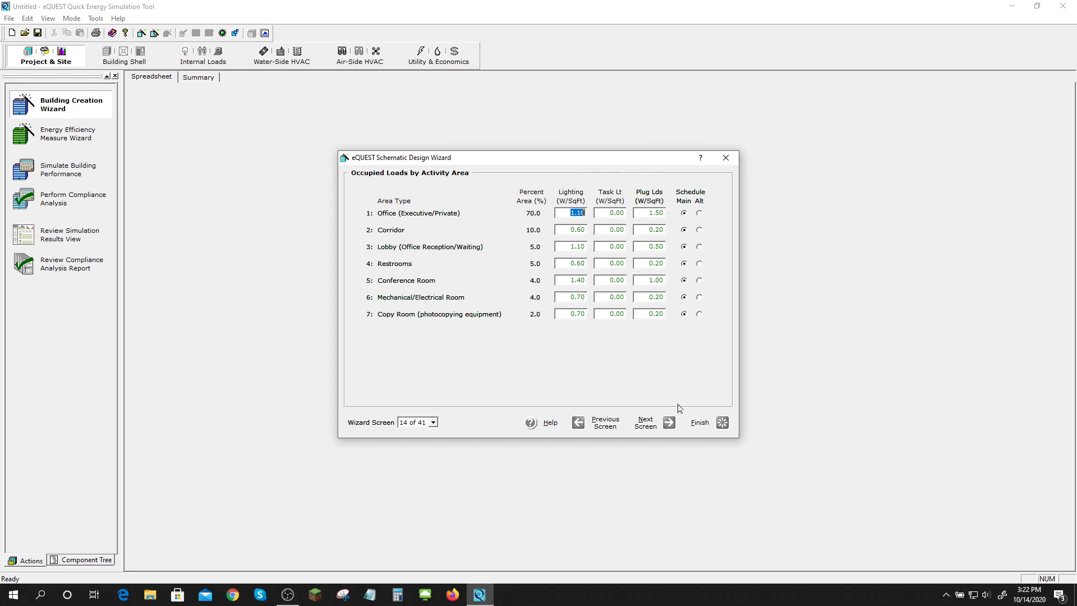
pyautogui.click(669, 422)
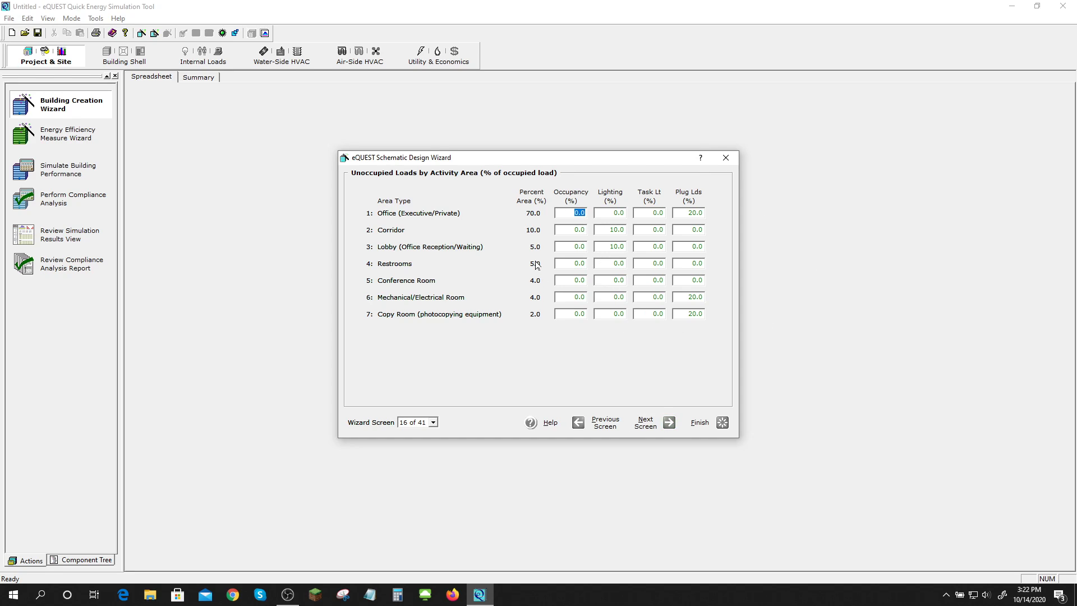
pyautogui.click(670, 424)
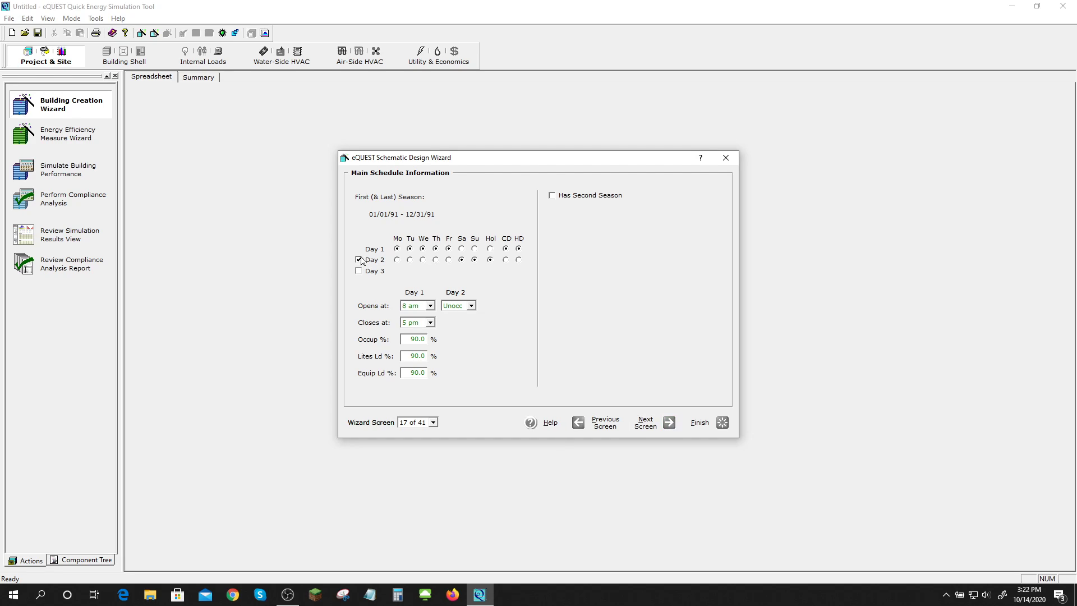
pyautogui.click(670, 423)
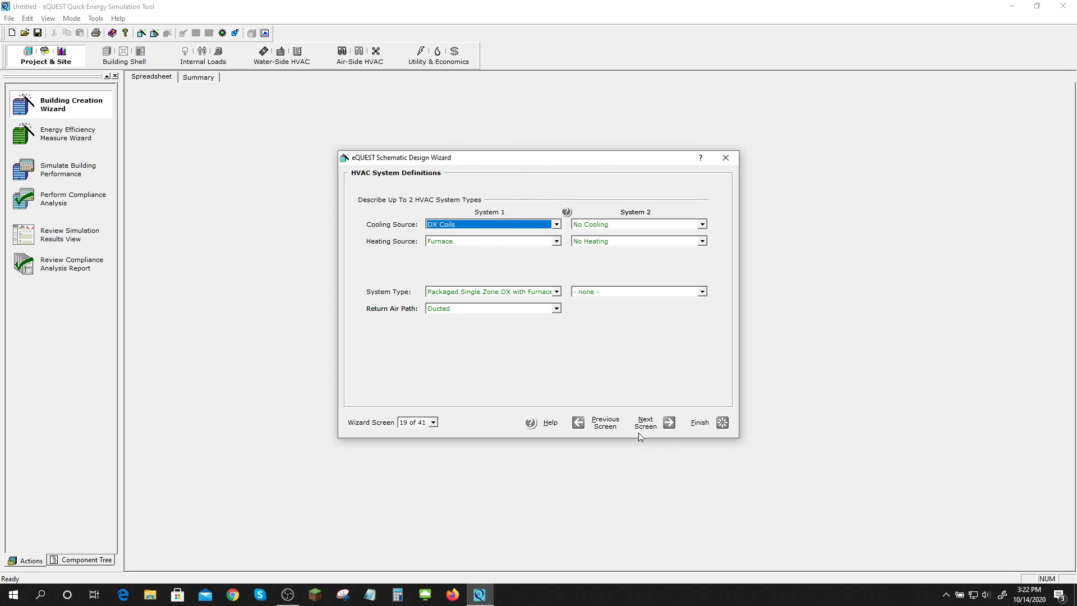
# Step: Keep the default HVAC system definitions, zone temperatures and air flows, and packaged equipment, advancing to the HVAC system fans
pyautogui.click(669, 425)
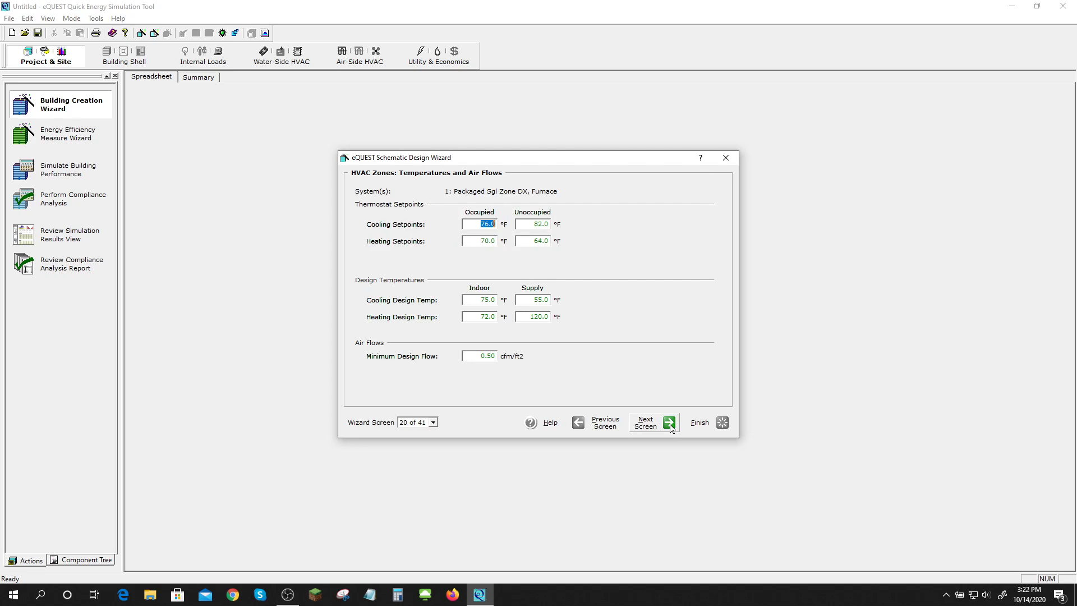
pyautogui.click(670, 425)
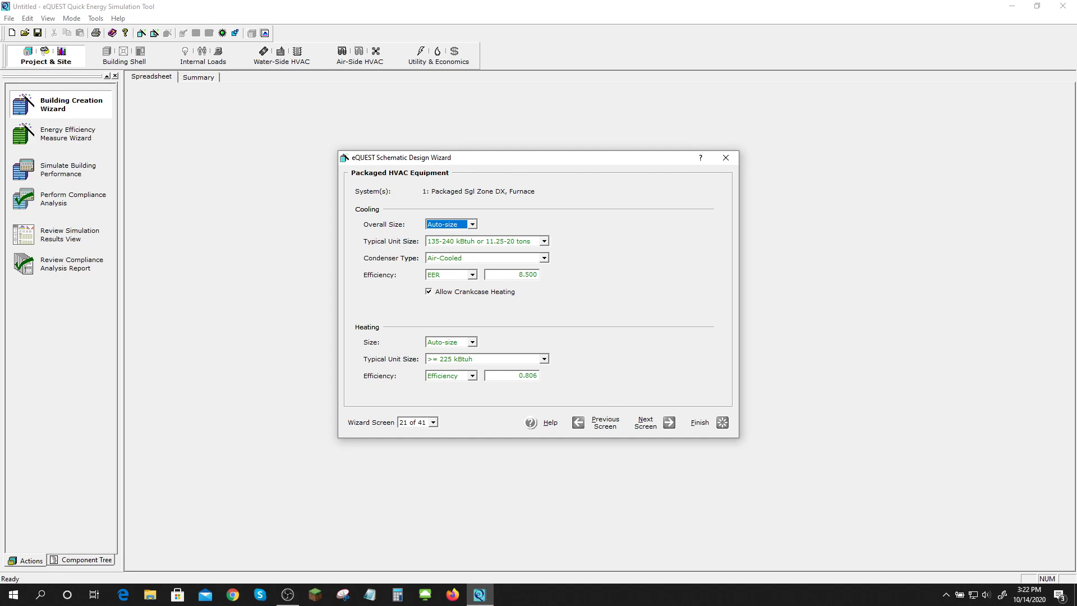
pyautogui.click(520, 275)
pyautogui.click(519, 274)
pyautogui.click(670, 424)
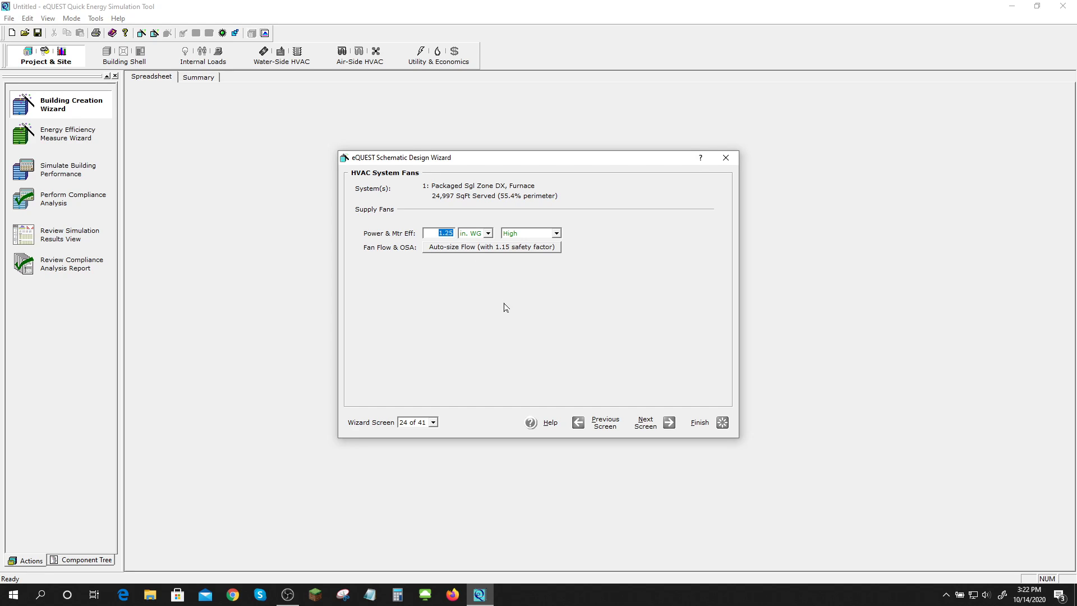
# Step: Accept the default fan, fan schedule, economizer and domestic water heating settings and finish the design wizard
pyautogui.click(667, 429)
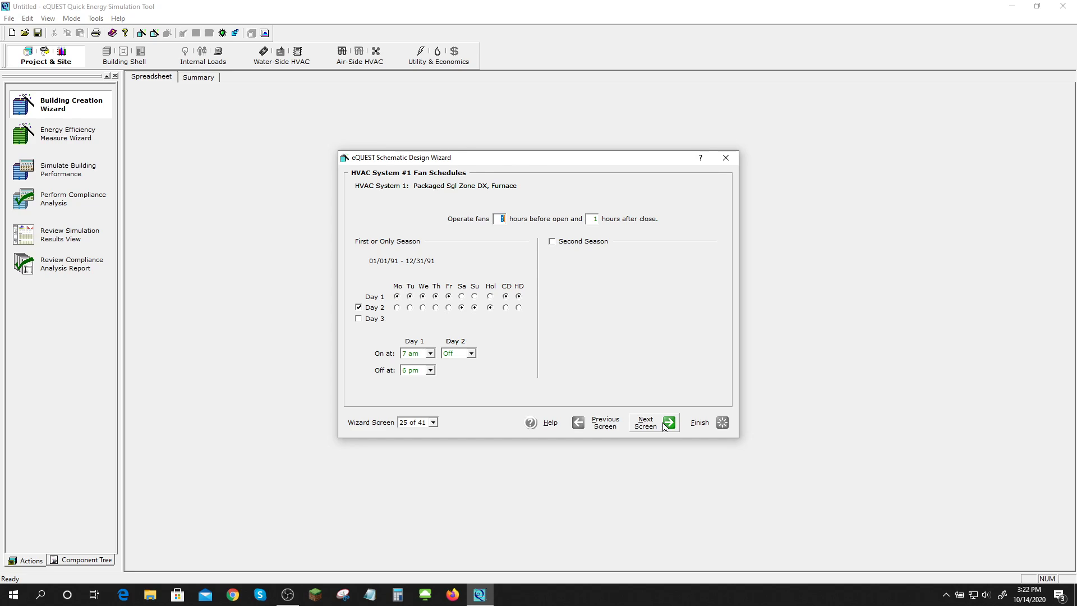
pyautogui.click(665, 427)
pyautogui.click(670, 427)
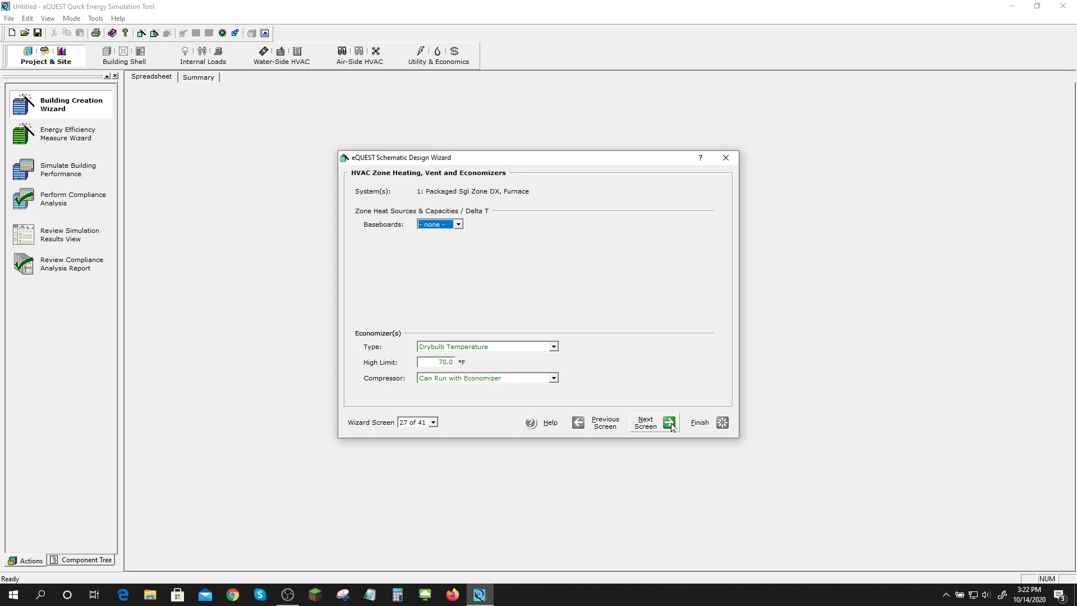
pyautogui.click(671, 426)
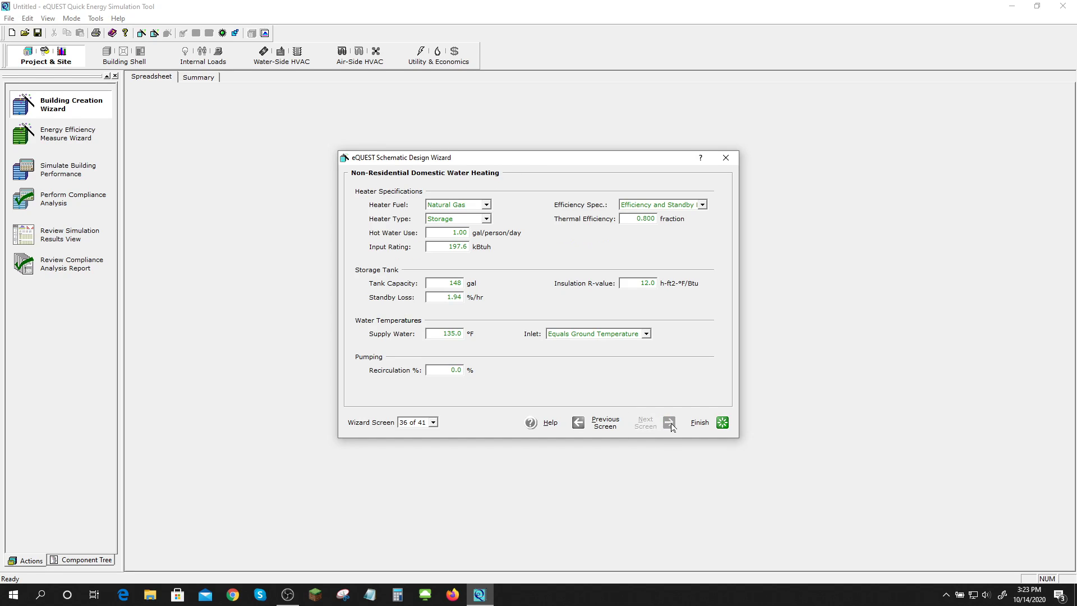
pyautogui.click(712, 421)
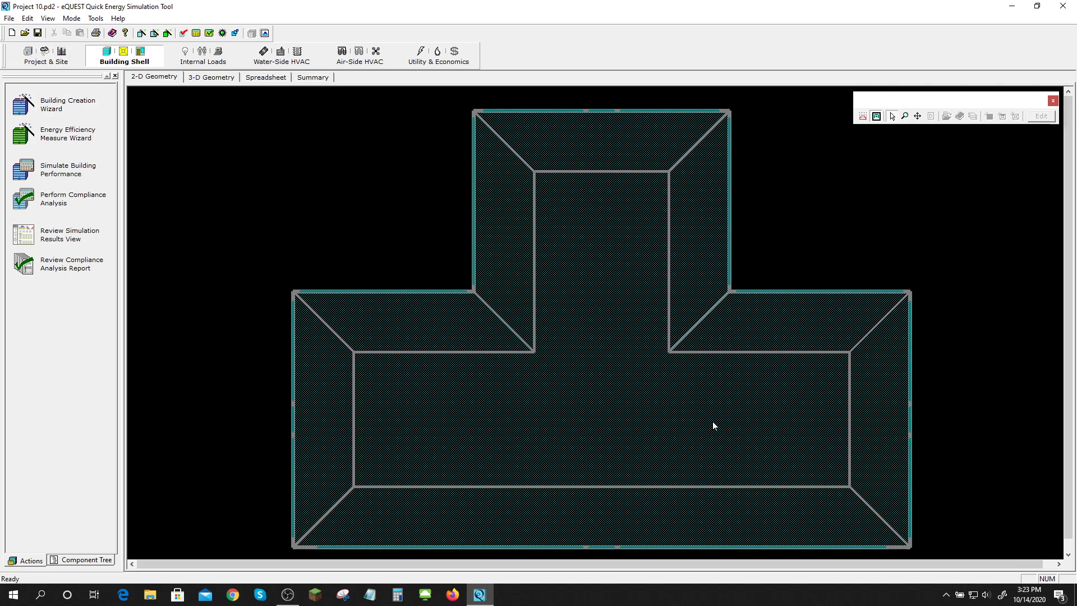
# Step: Examine the building's windows, doors and north orientation in the 3-D geometry view, and return to the 2-D plan
pyautogui.click(210, 77)
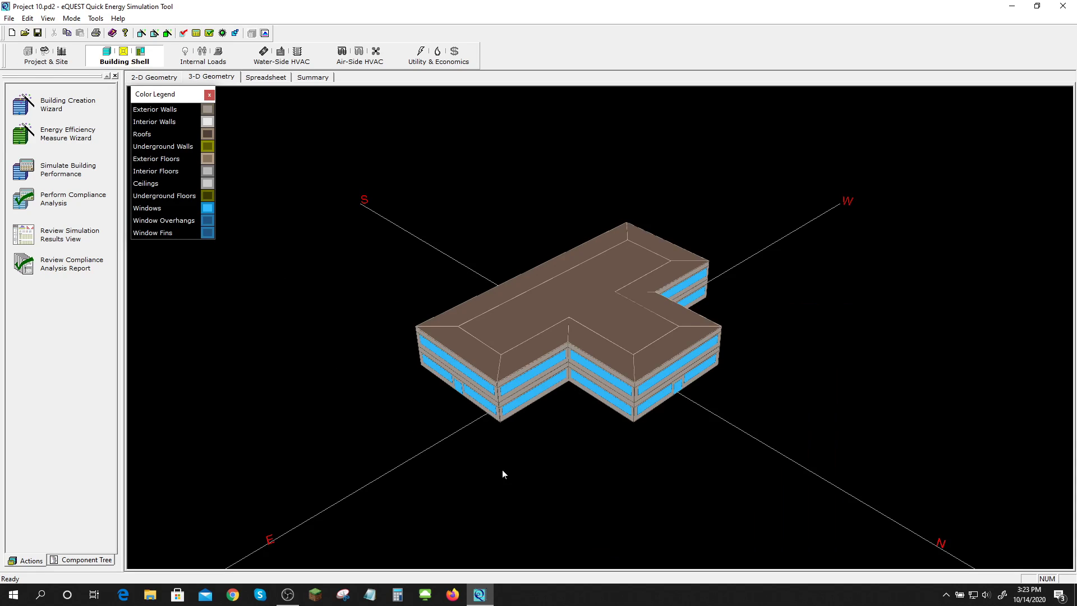
pyautogui.click(679, 391)
pyautogui.click(670, 379)
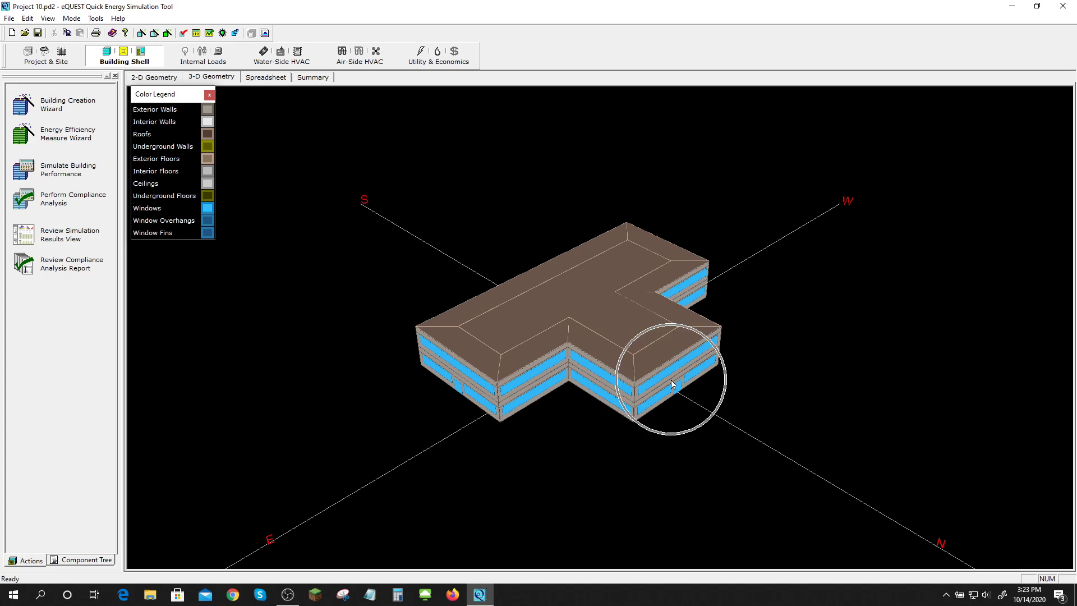
pyautogui.click(936, 545)
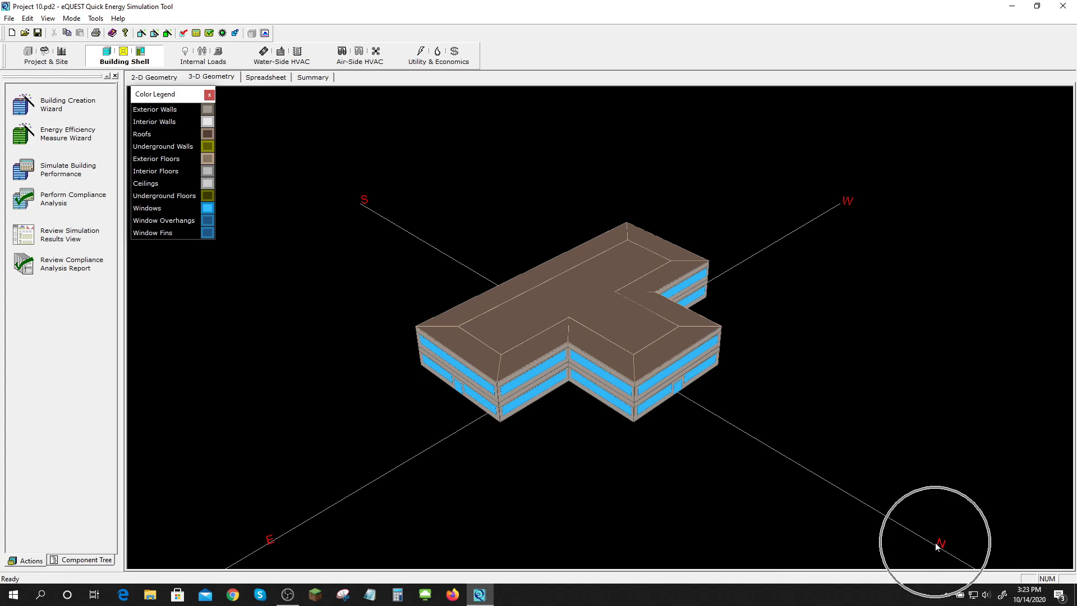
pyautogui.click(936, 545)
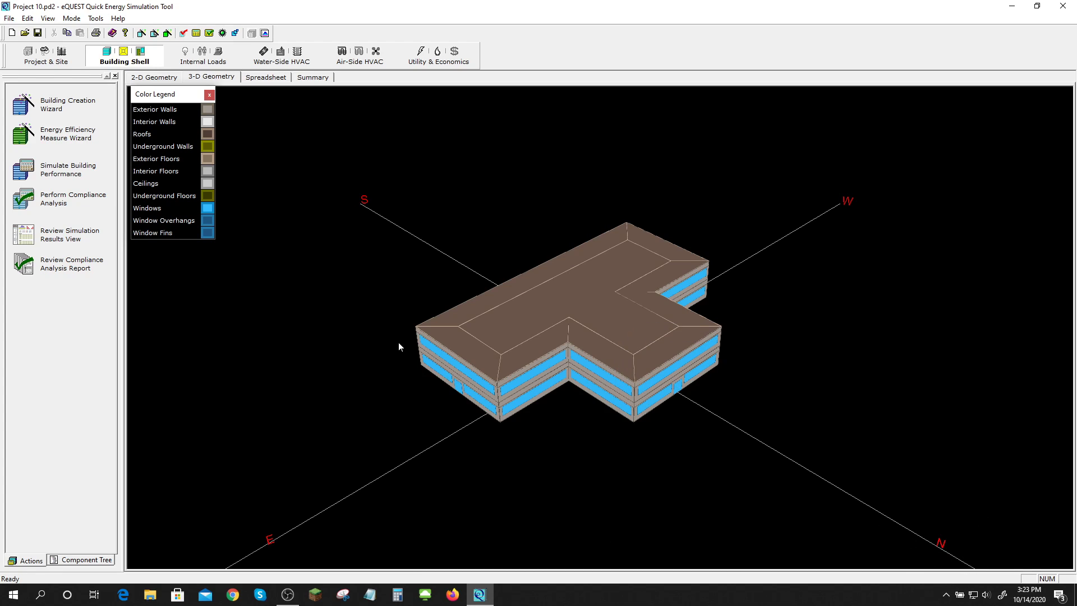
pyautogui.click(153, 78)
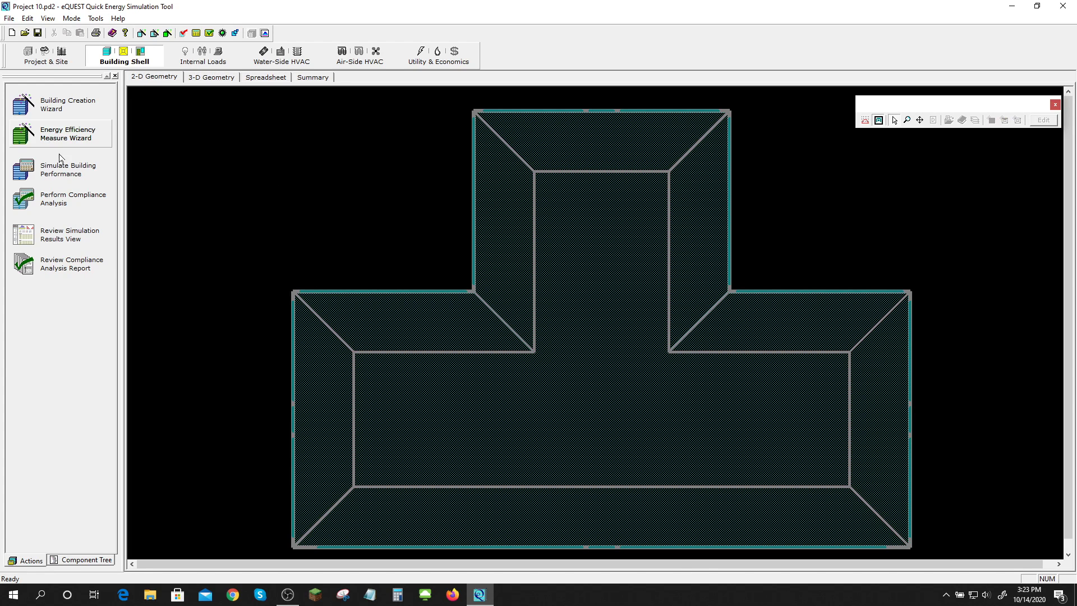
# Step: Simulate the building performance and open the summary results
pyautogui.click(66, 171)
pyautogui.click(66, 171)
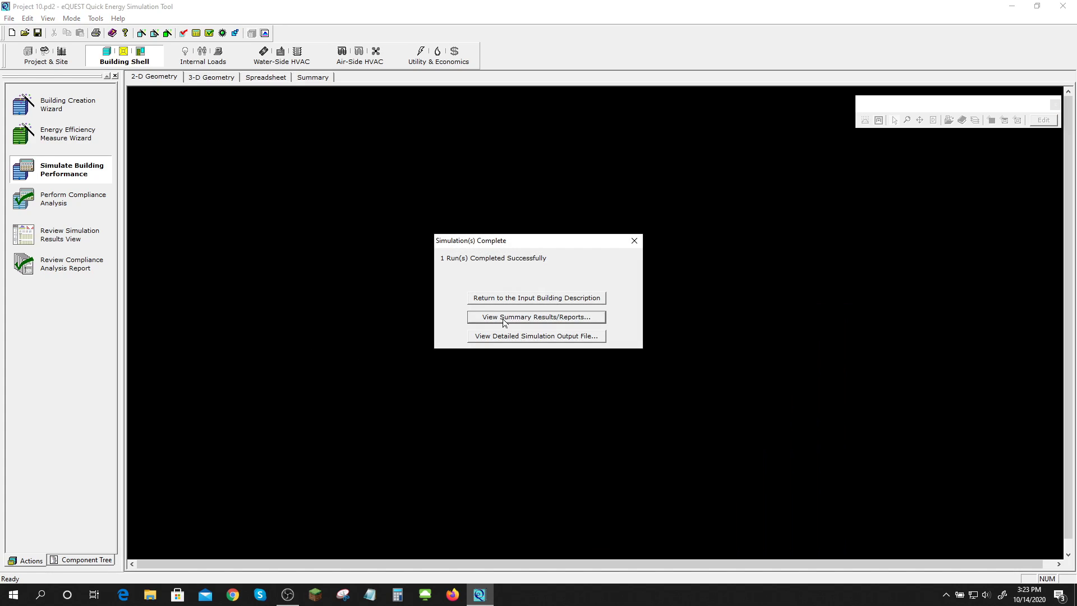
pyautogui.click(503, 317)
# Step: Examine the baseline design's monthly electric and gas consumption in the report's tables and bar charts
pyautogui.scroll(-5, 837, 490)
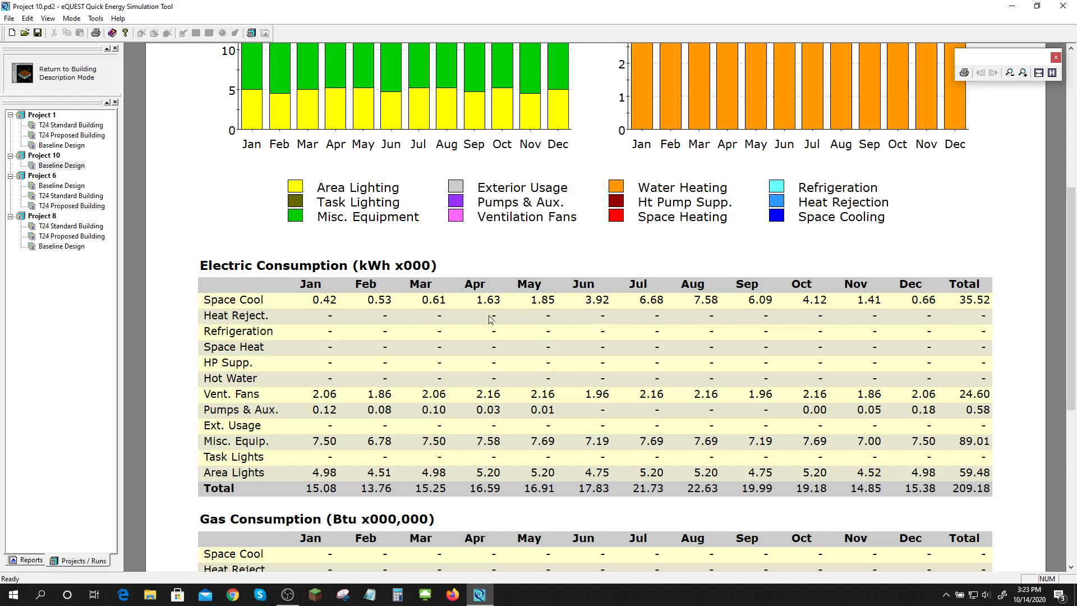
pyautogui.press('ctrl')
pyautogui.scroll(-3, 663, 393)
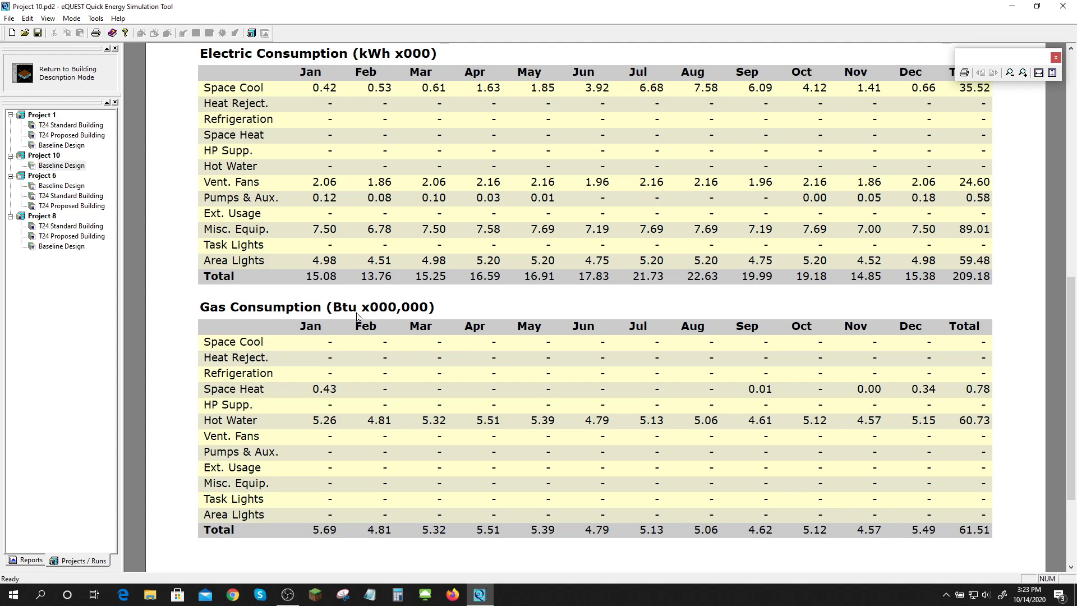
pyautogui.press('ctrl')
pyautogui.press('ctrl')
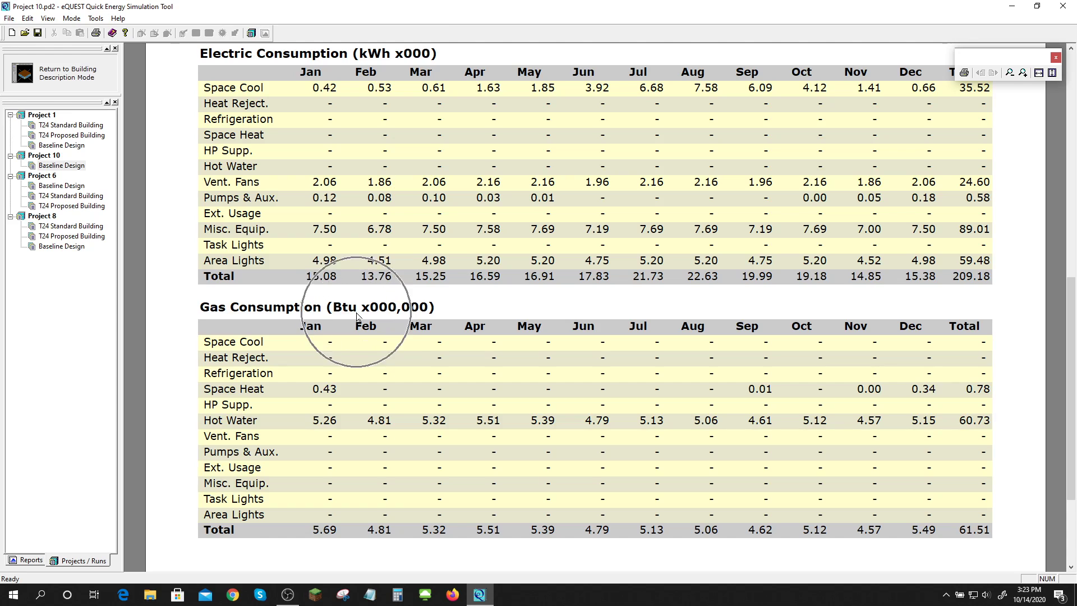
pyautogui.scroll(7, 555, 197)
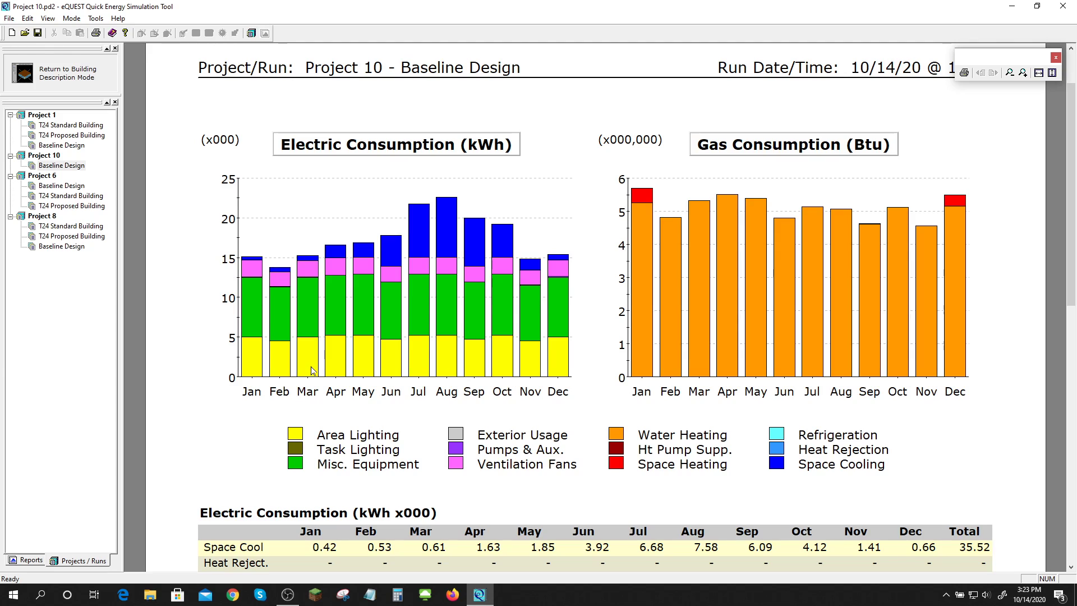
pyautogui.press('ctrl')
pyautogui.press('ctrl')
pyautogui.press('ctrl')
pyautogui.press('ctrl')
pyautogui.press('ctrl')
pyautogui.press('ctrl')
pyautogui.press('ctrl')
pyautogui.press('ctrl')
pyautogui.press('ctrl')
# Step: Return to the building description, save the project and run a Preliminary CEC Title 24 compliance analysis with Minimal Reporting output
pyautogui.click(67, 72)
pyautogui.click(61, 199)
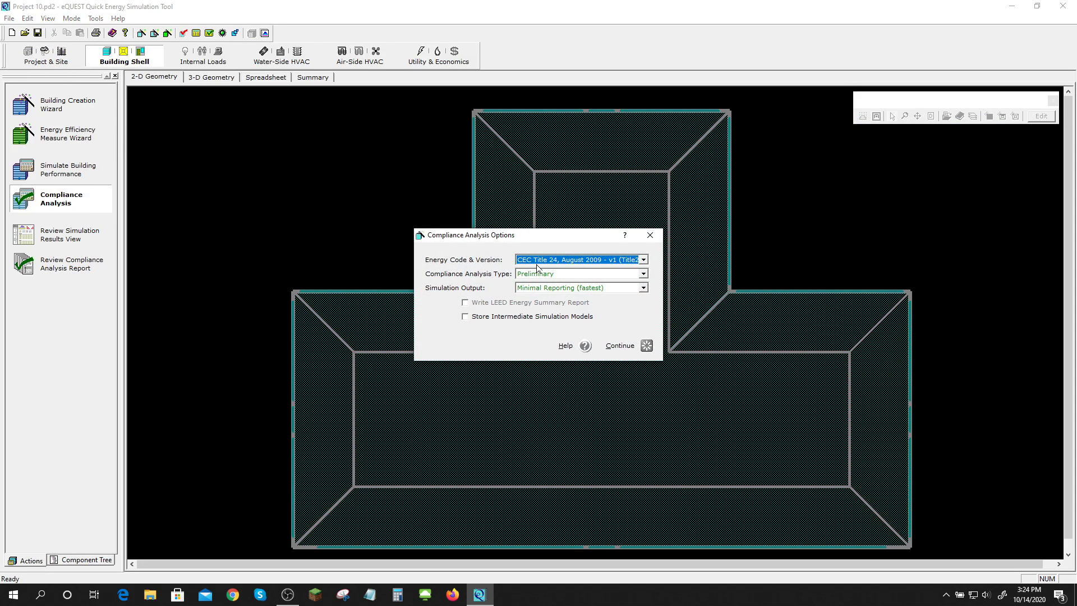
pyautogui.press('ctrl')
pyautogui.click(645, 346)
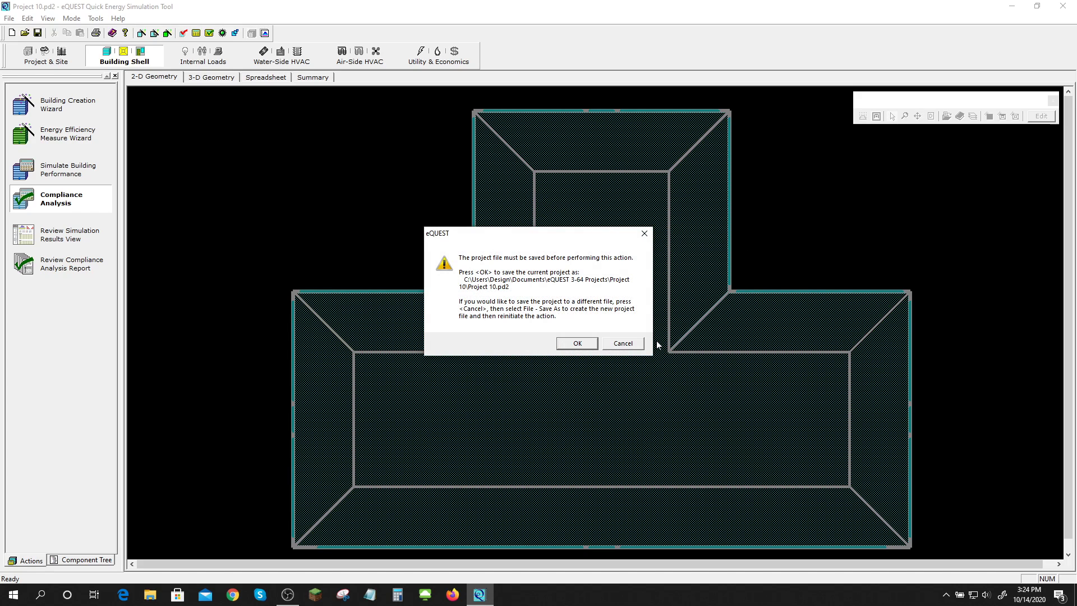
pyautogui.click(587, 348)
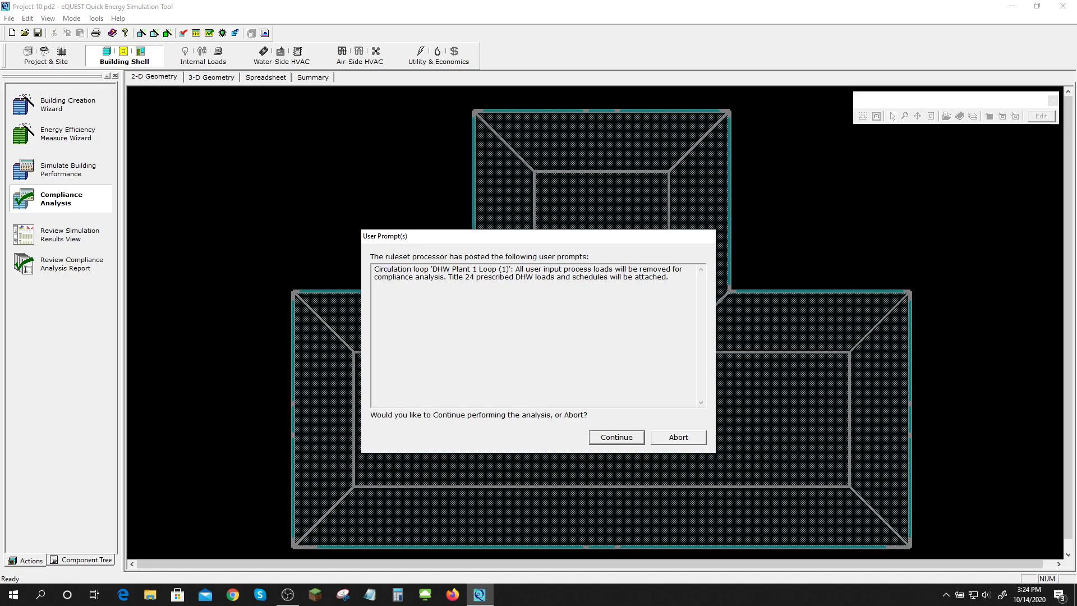
pyautogui.click(609, 444)
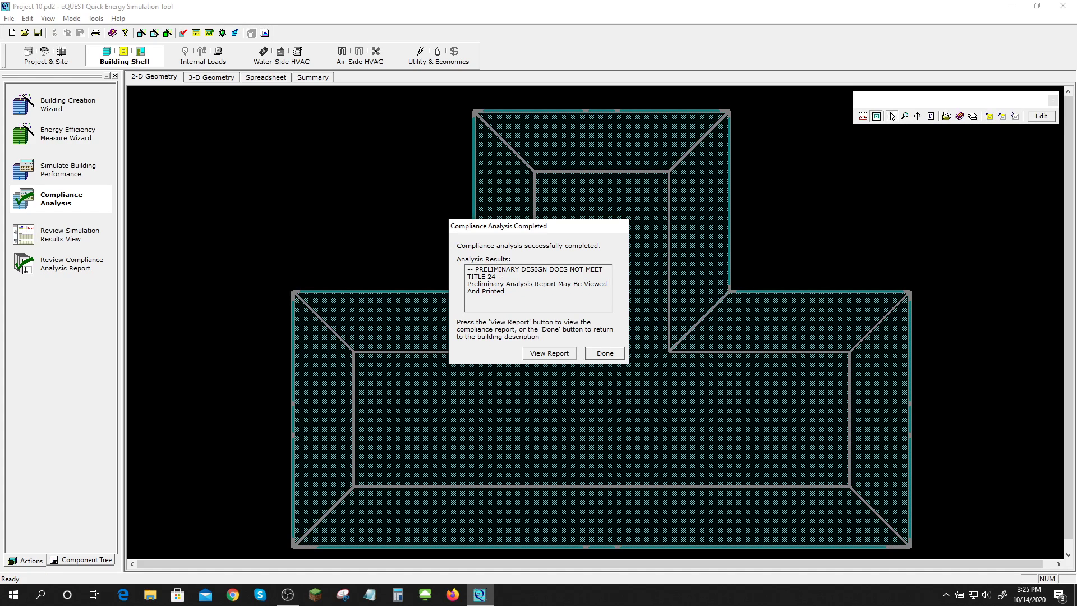
# Step: Open the Title 24 report, examine the compliance margins in the Annual TDV Energy Use Summary, and close the report
pyautogui.moveTo(475, 269); pyautogui.dragTo(505, 277)
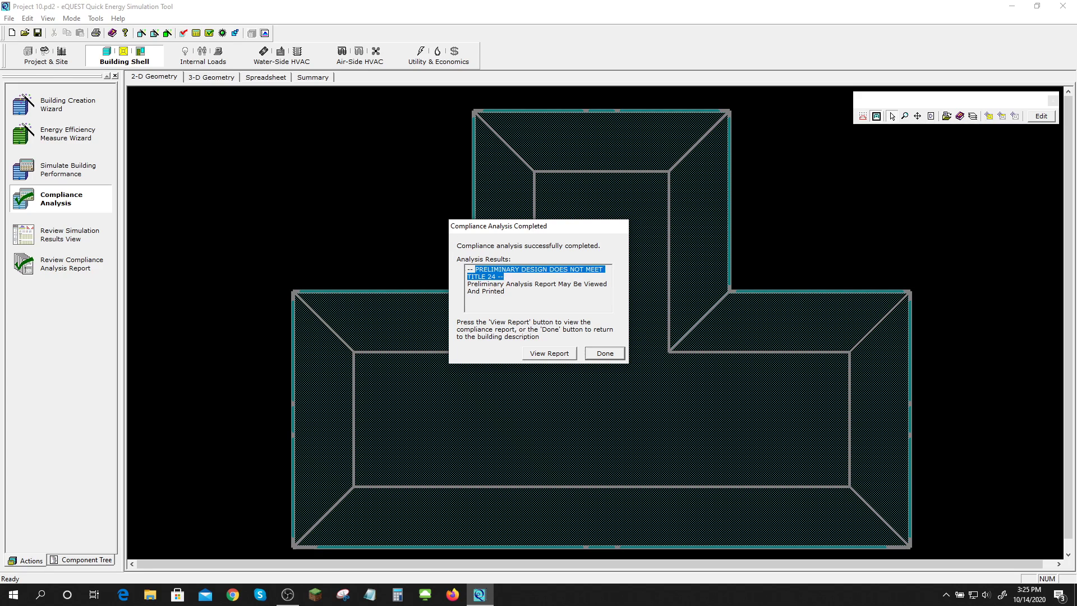
pyautogui.click(549, 352)
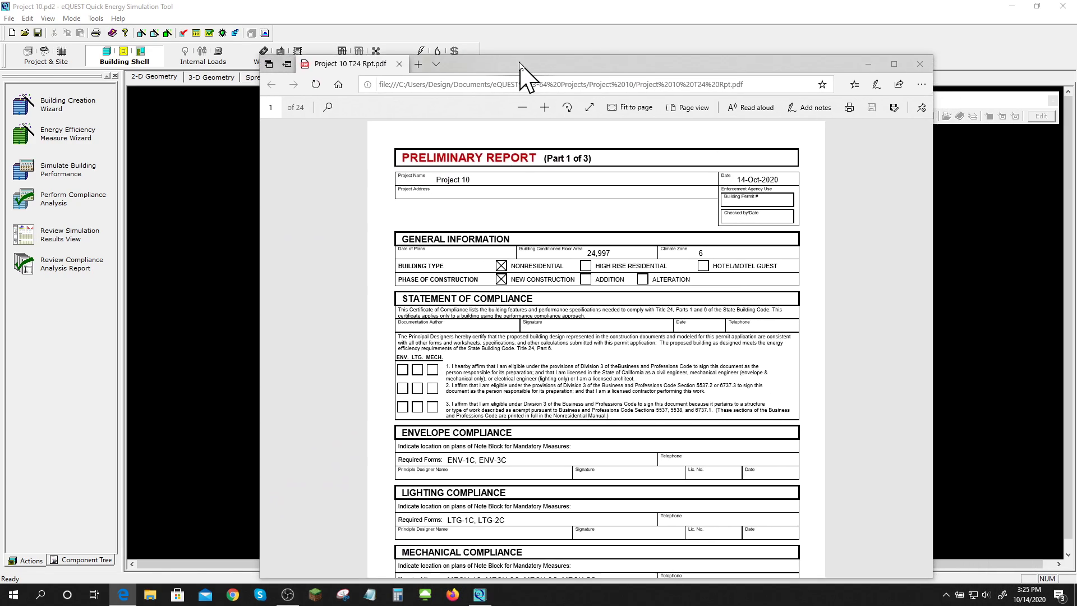
pyautogui.moveTo(520, 65); pyautogui.dragTo(517, 26)
pyautogui.scroll(-7, 709, 397)
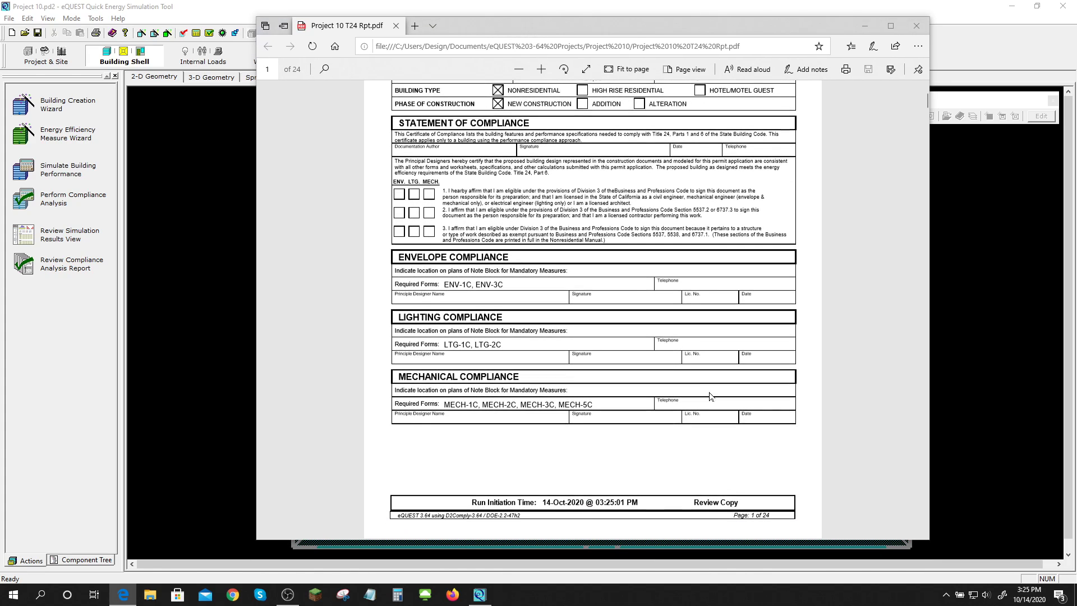
pyautogui.scroll(-3, 710, 396)
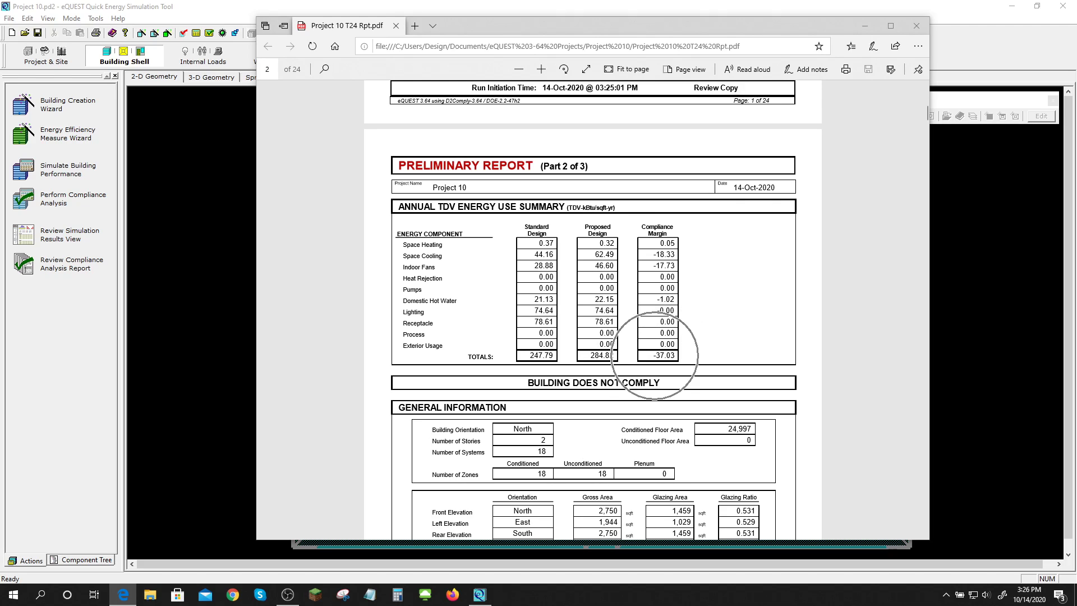
pyautogui.click(915, 27)
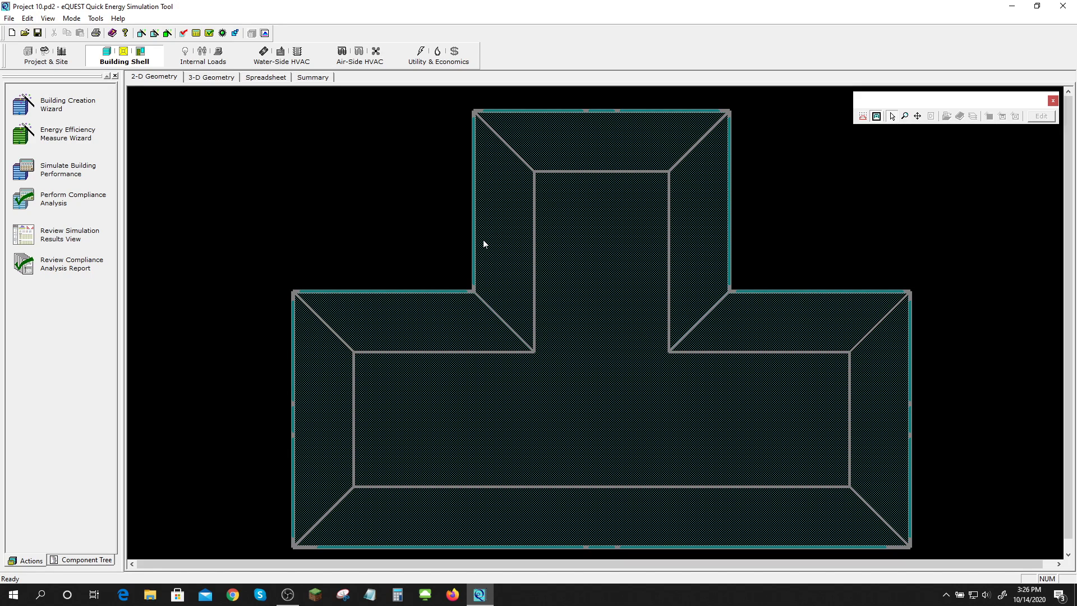
# Step: In the building wizard's Packaged HVAC Equipment settings, set cooling EER to 14.5 and heating efficiency to 0.85, and finish the wizard
pyautogui.click(57, 109)
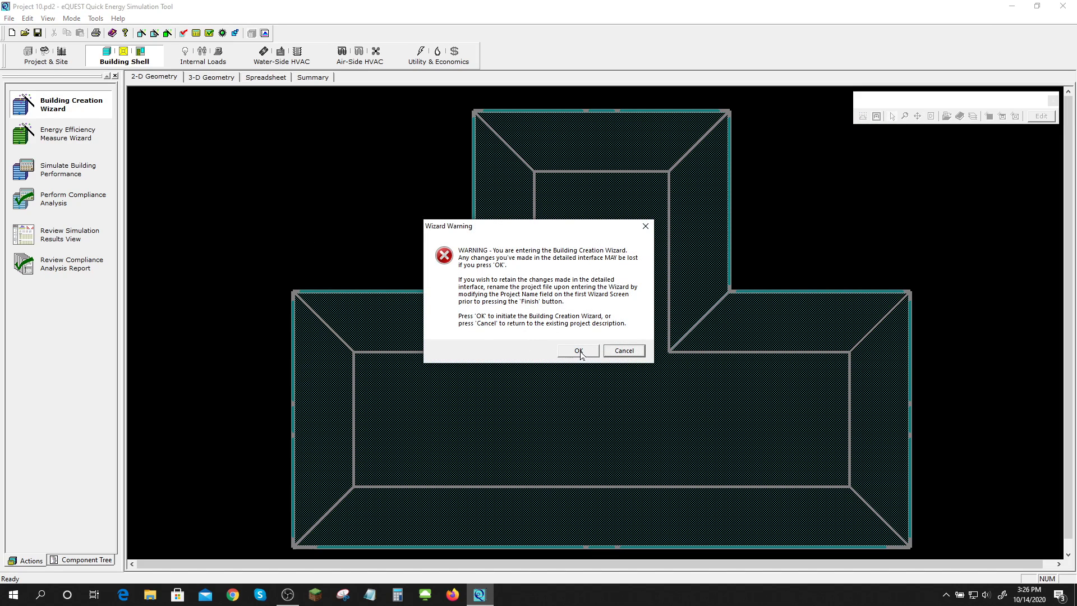
pyautogui.click(580, 352)
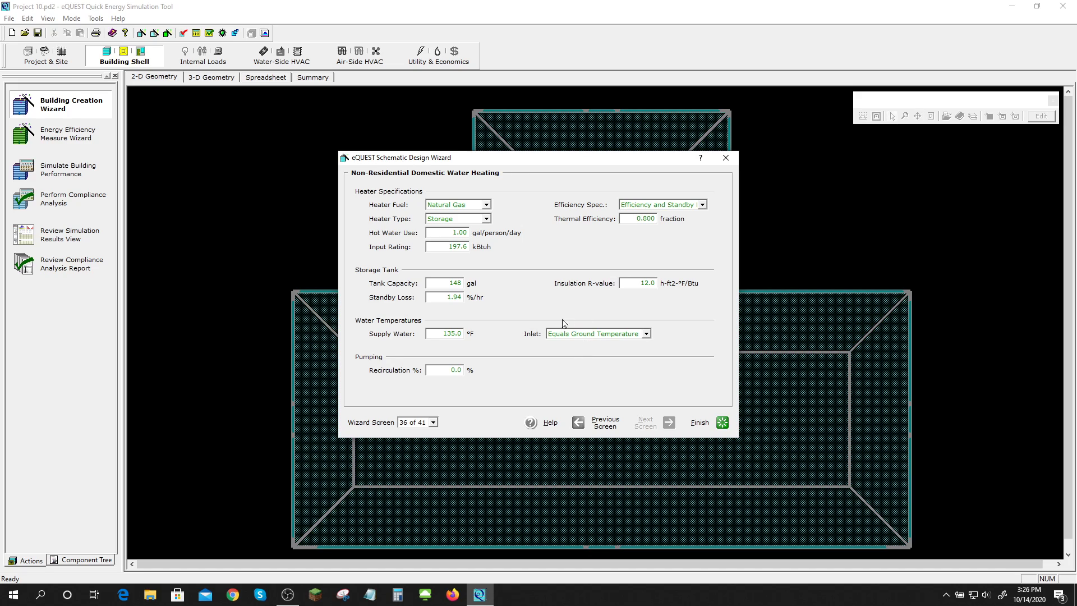
pyautogui.click(433, 423)
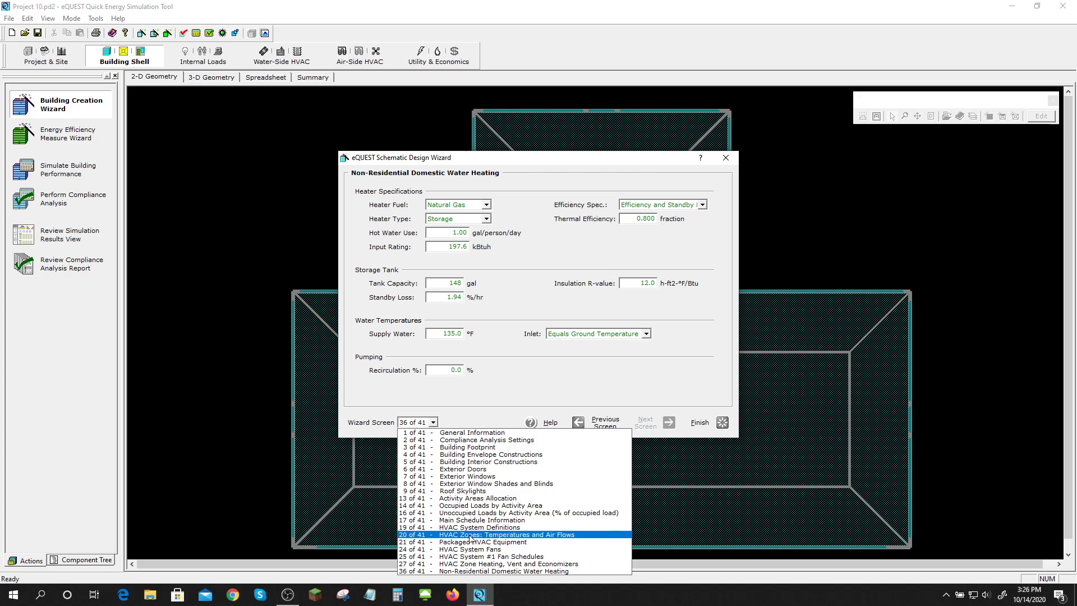
pyautogui.click(470, 542)
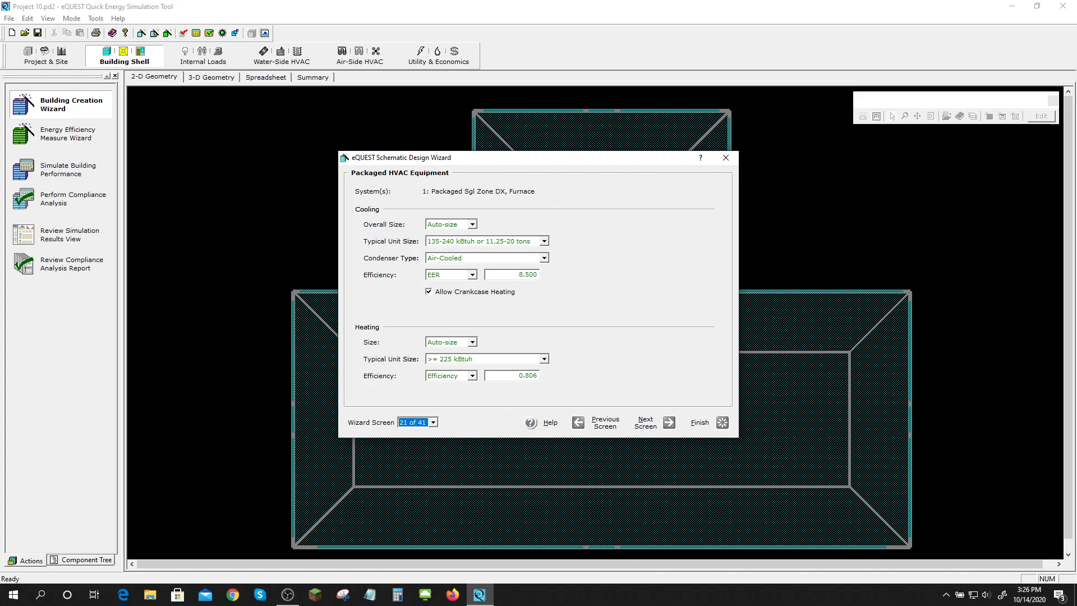
pyautogui.moveTo(517, 275); pyautogui.dragTo(540, 275)
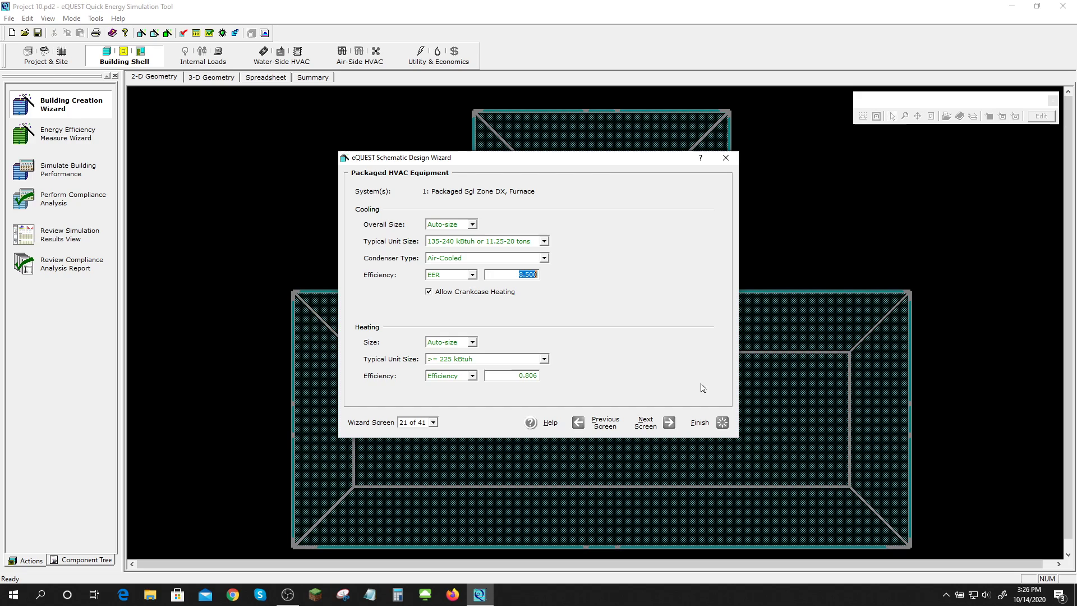
pyautogui.press('BackSpace')
pyautogui.write('14.5')
pyautogui.doubleClick(536, 375)
pyautogui.write('.85')
pyautogui.click(722, 424)
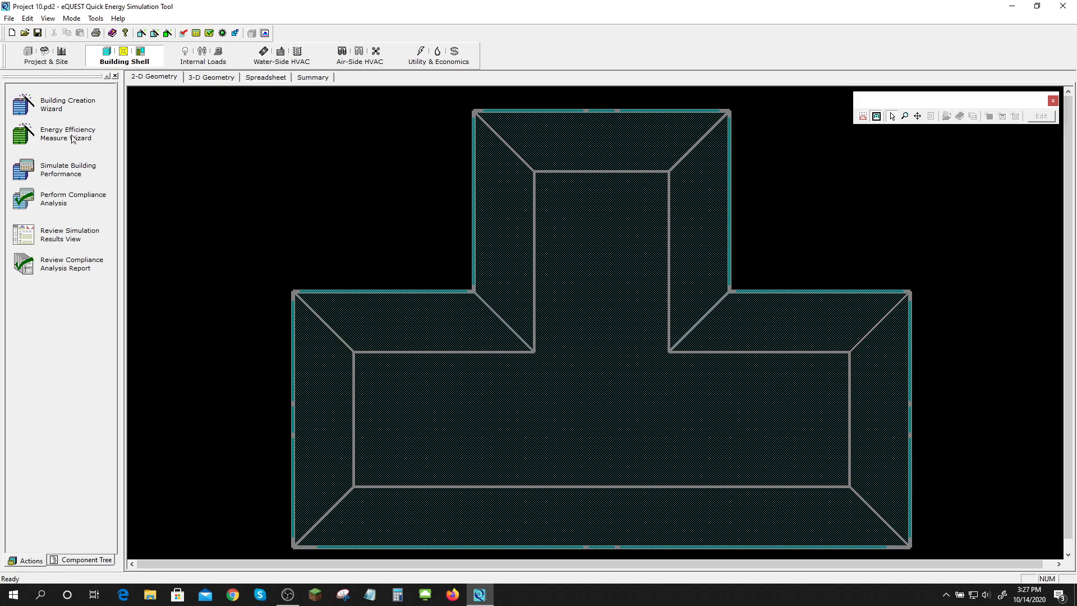
# Step: Simulate the building with the more efficient HVAC equipment and examine the monthly electric and gas consumption in the summary results
pyautogui.click(67, 170)
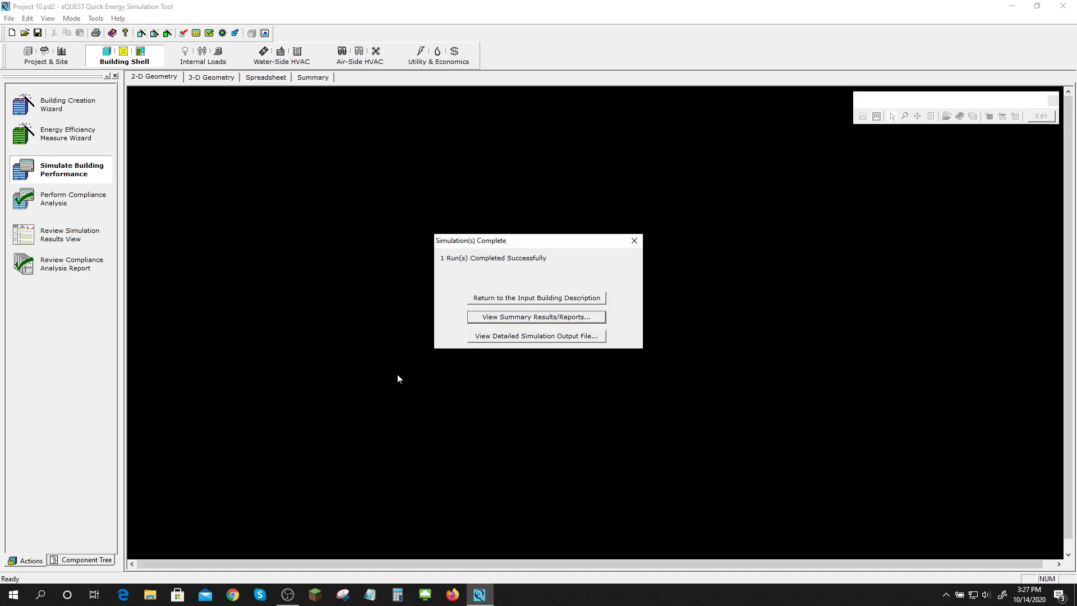
pyautogui.click(524, 315)
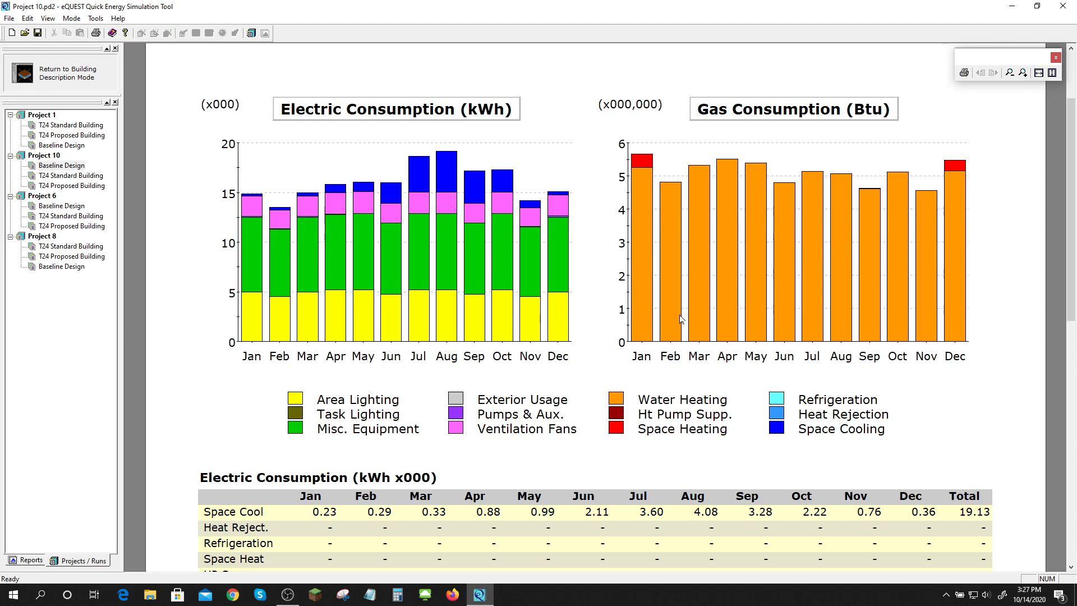
pyautogui.scroll(-5, 680, 320)
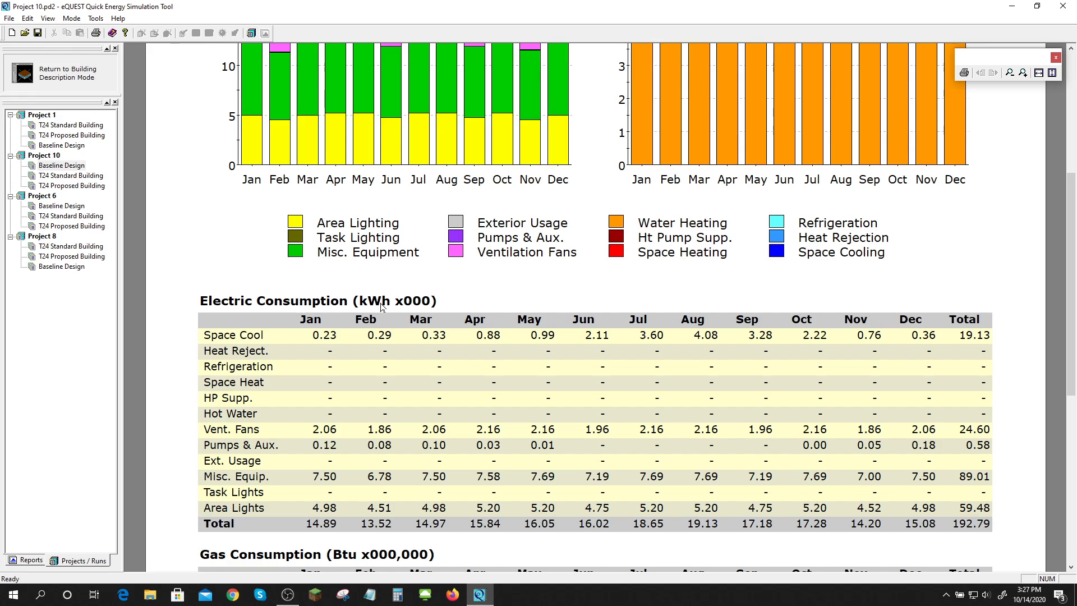
pyautogui.scroll(3, 515, 321)
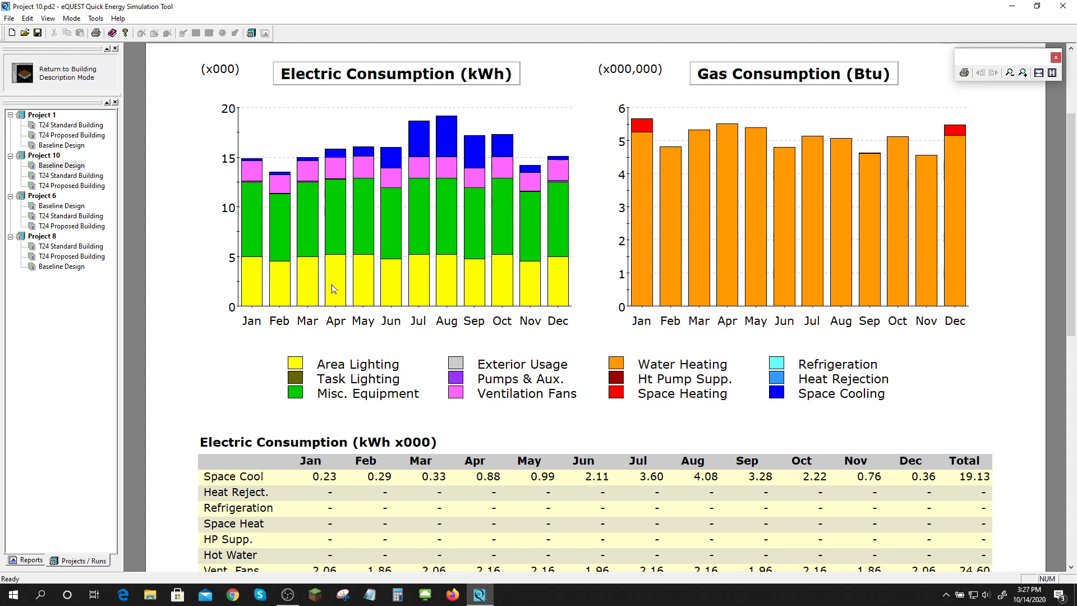
# Step: Return to the building description, save the project and rerun the Title 24 compliance analysis on the revised HVAC design
pyautogui.click(58, 73)
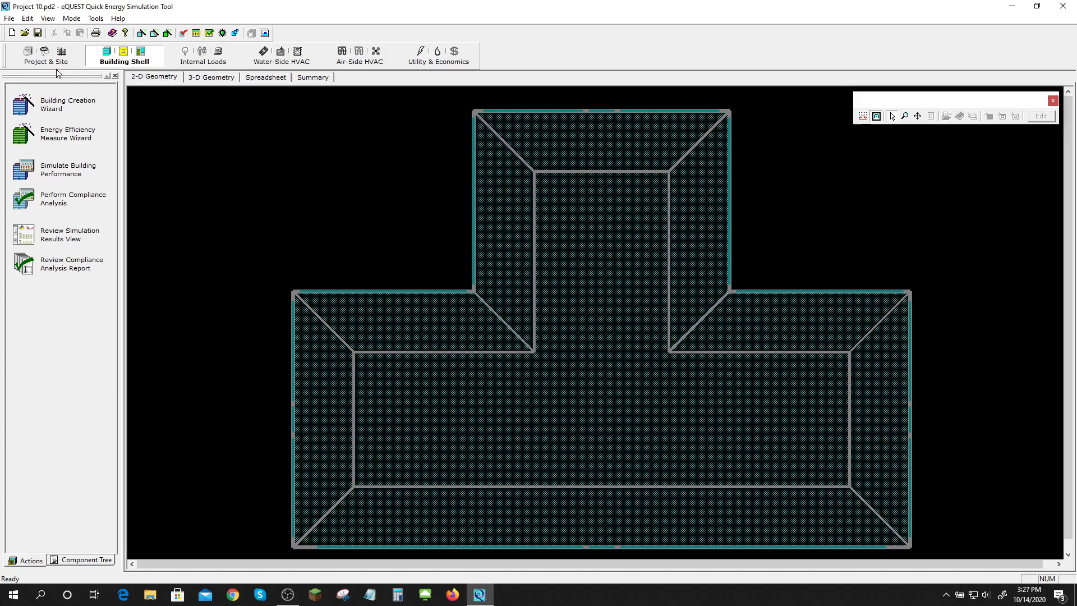
pyautogui.click(70, 203)
pyautogui.click(628, 344)
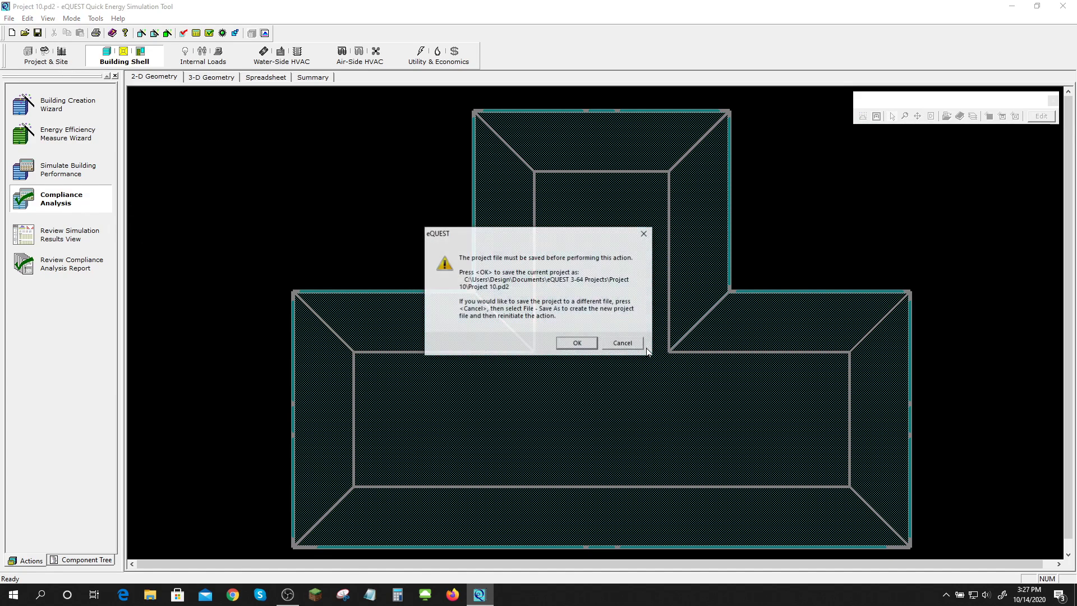
pyautogui.click(561, 342)
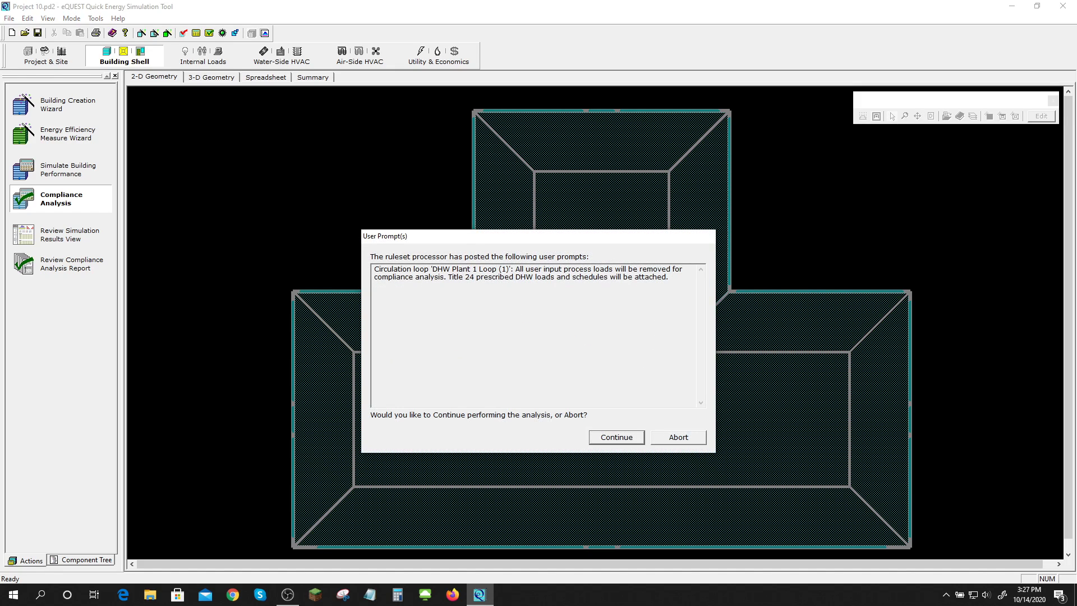
pyautogui.click(625, 439)
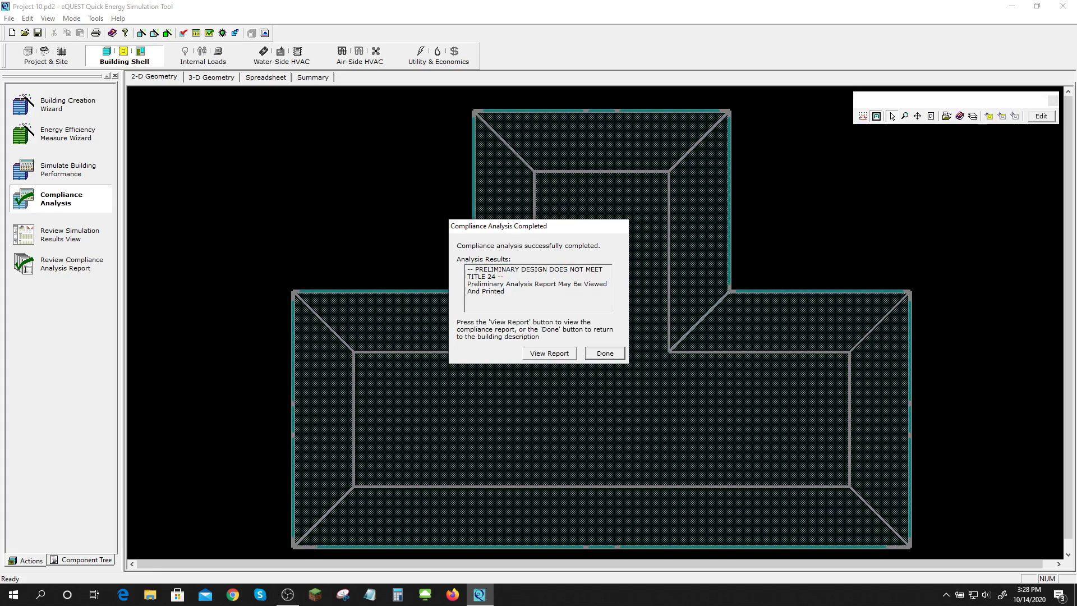
# Step: Examine the new Title 24 report's total and indoor fan compliance margins and the general building information, and close the report
pyautogui.click(549, 353)
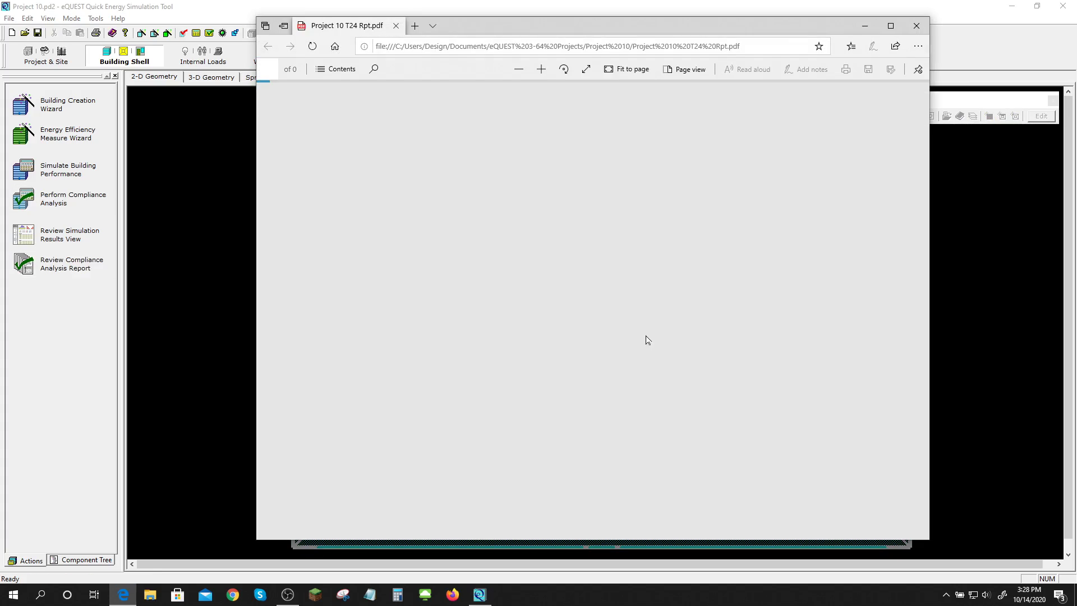
pyautogui.scroll(-10, 696, 281)
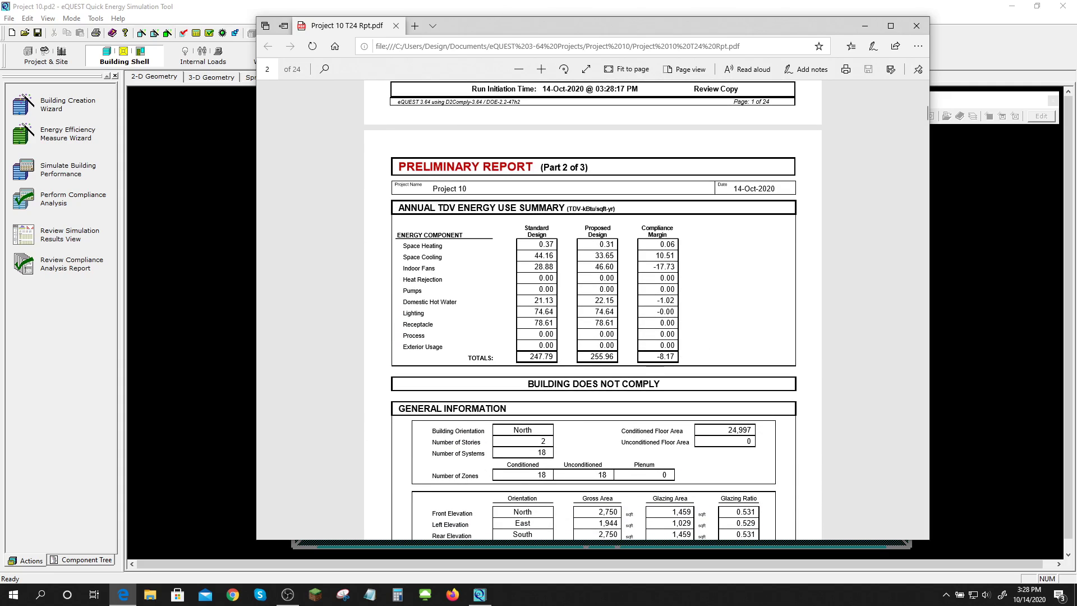
pyautogui.moveTo(614, 357); pyautogui.dragTo(675, 357)
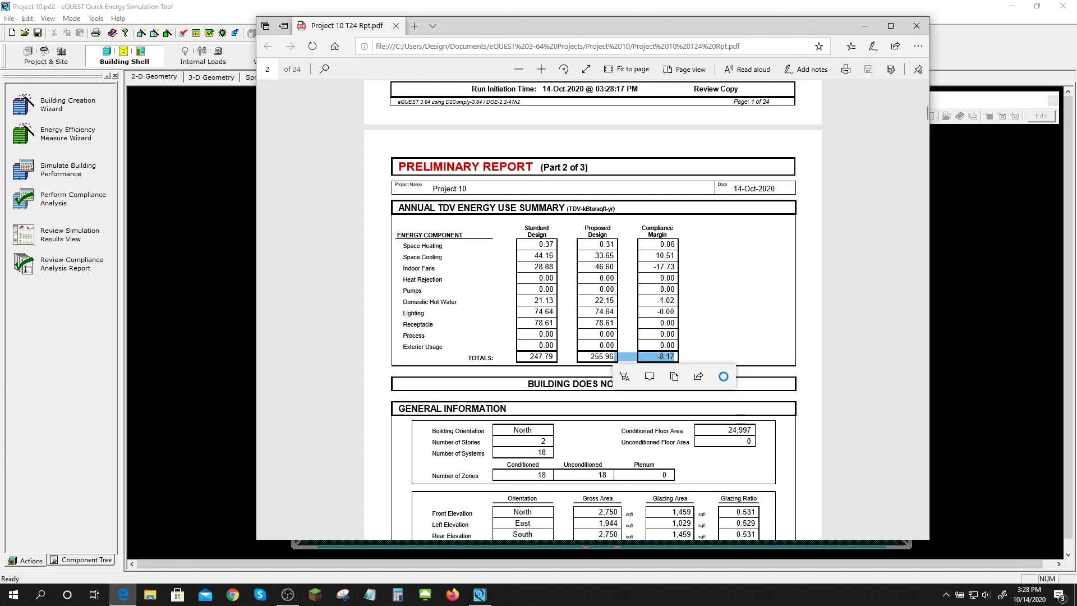
pyautogui.moveTo(616, 267); pyautogui.dragTo(676, 267)
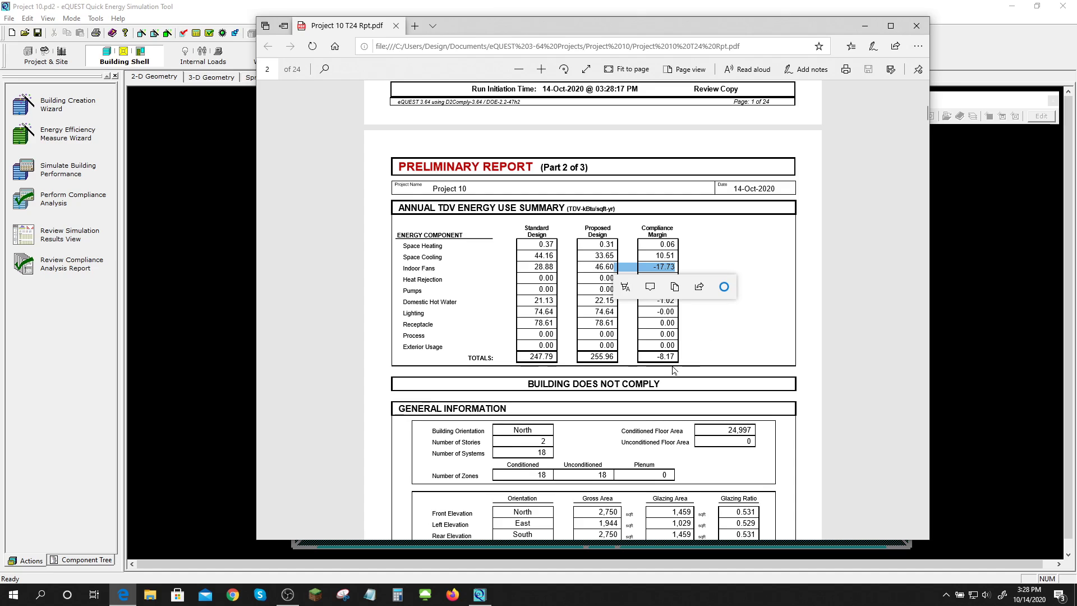
pyautogui.click(685, 348)
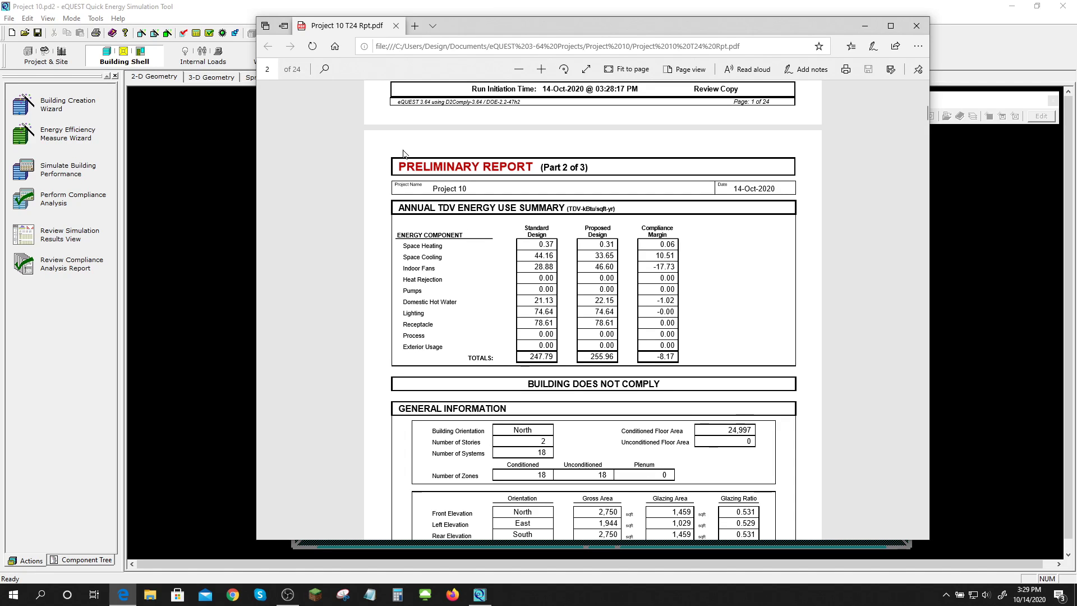
pyautogui.scroll(-6, 805, 320)
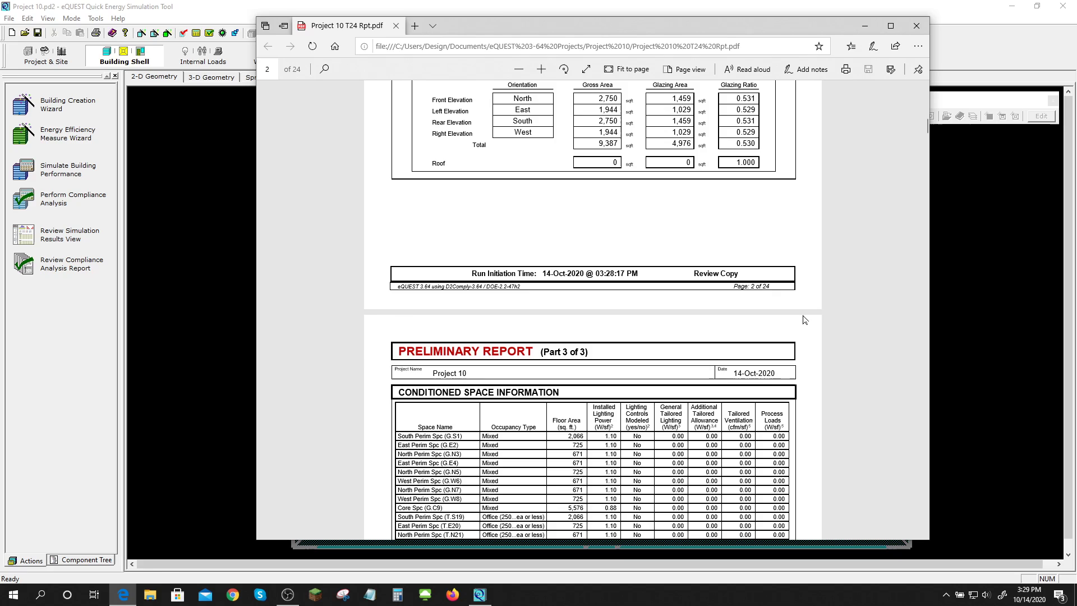
pyautogui.scroll(2, 805, 320)
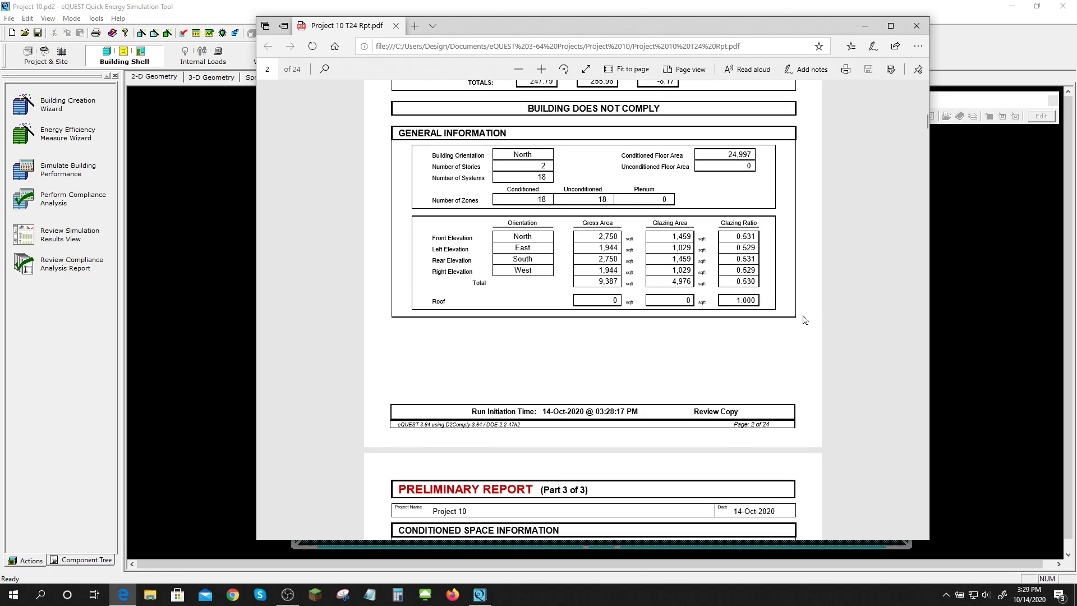
pyautogui.click(917, 26)
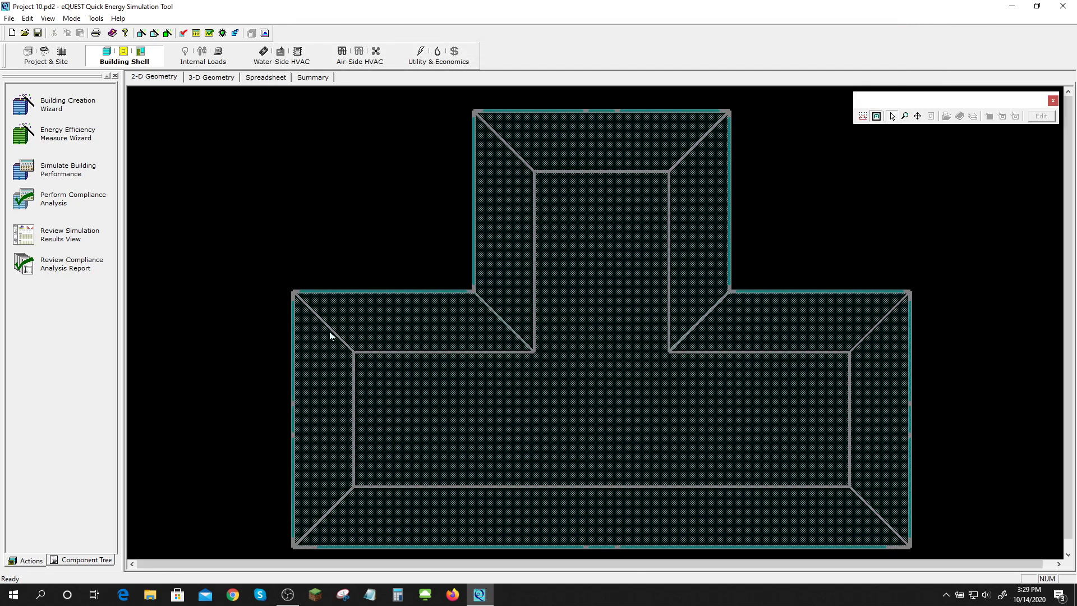
# Step: In the building wizard's Occupied Loads by Activity Area settings, set lighting to 0.75 W/SqFt for Office and 0.42 for Corridor
pyautogui.click(68, 108)
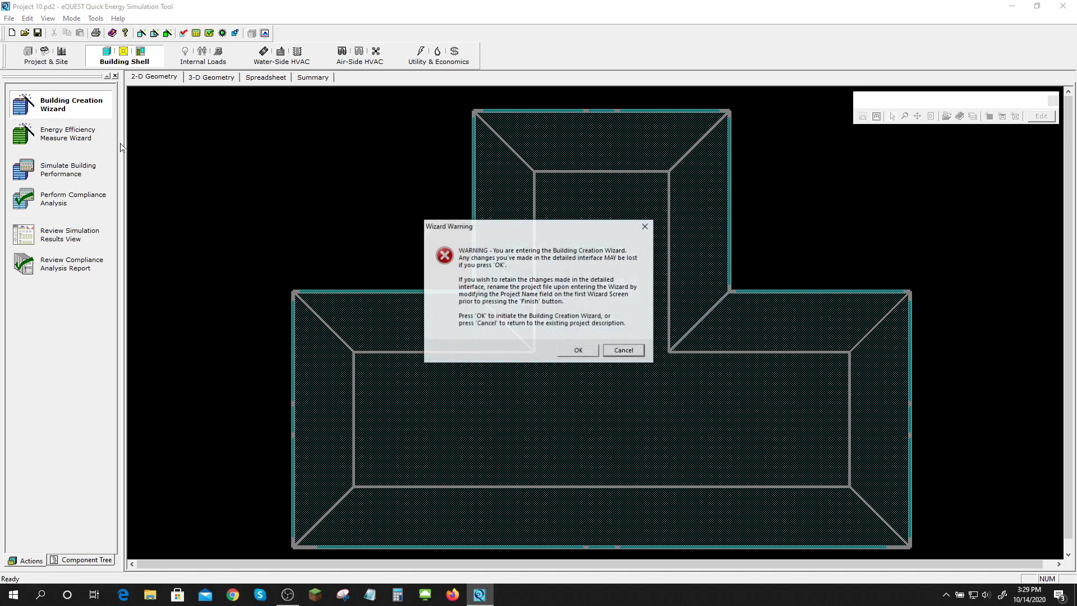
pyautogui.click(569, 356)
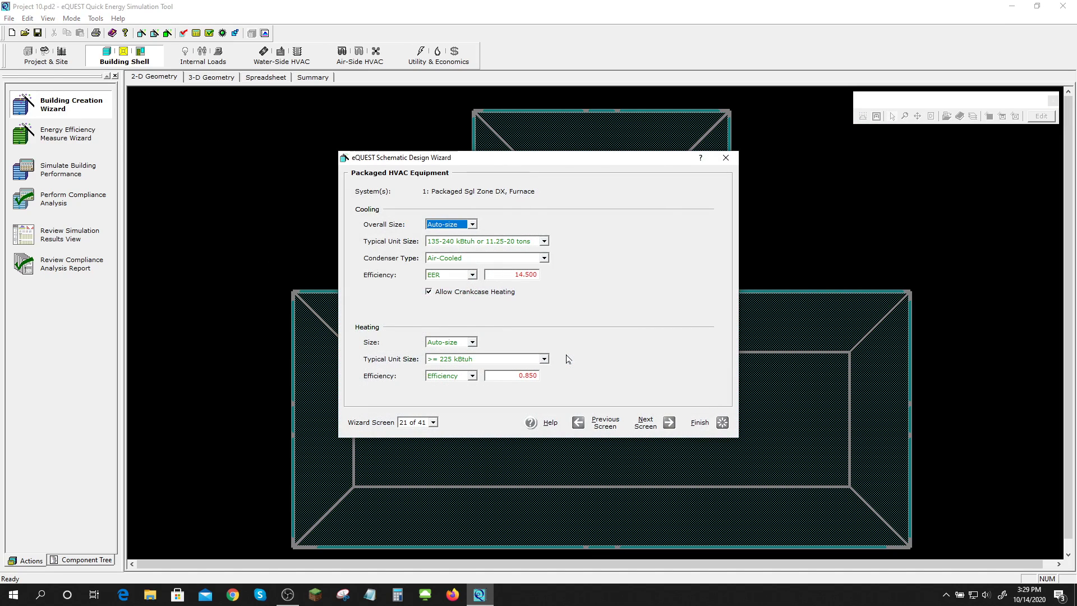
pyautogui.click(435, 423)
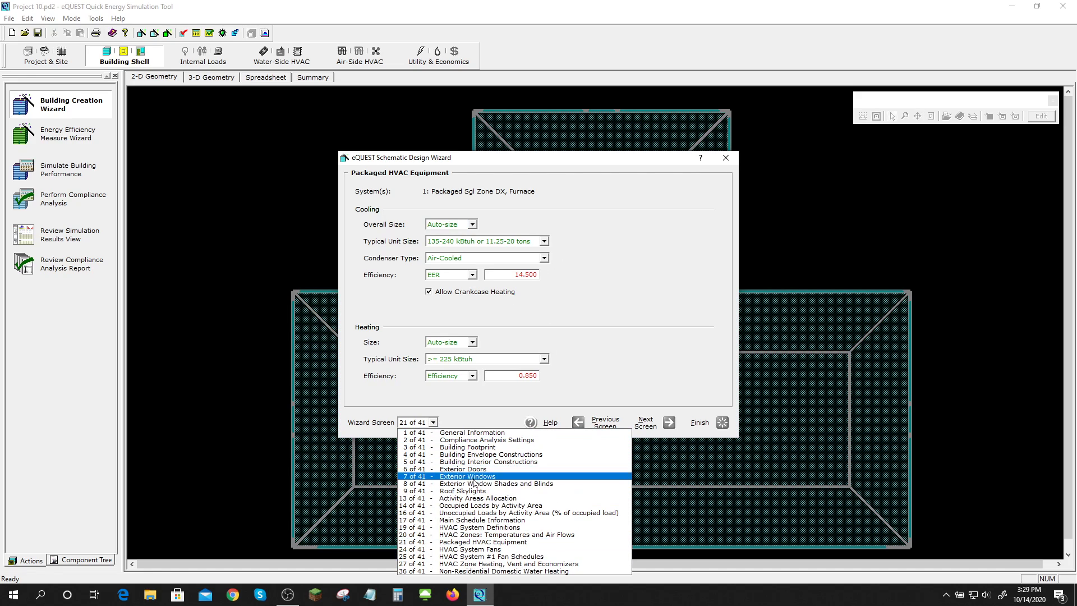
pyautogui.click(518, 507)
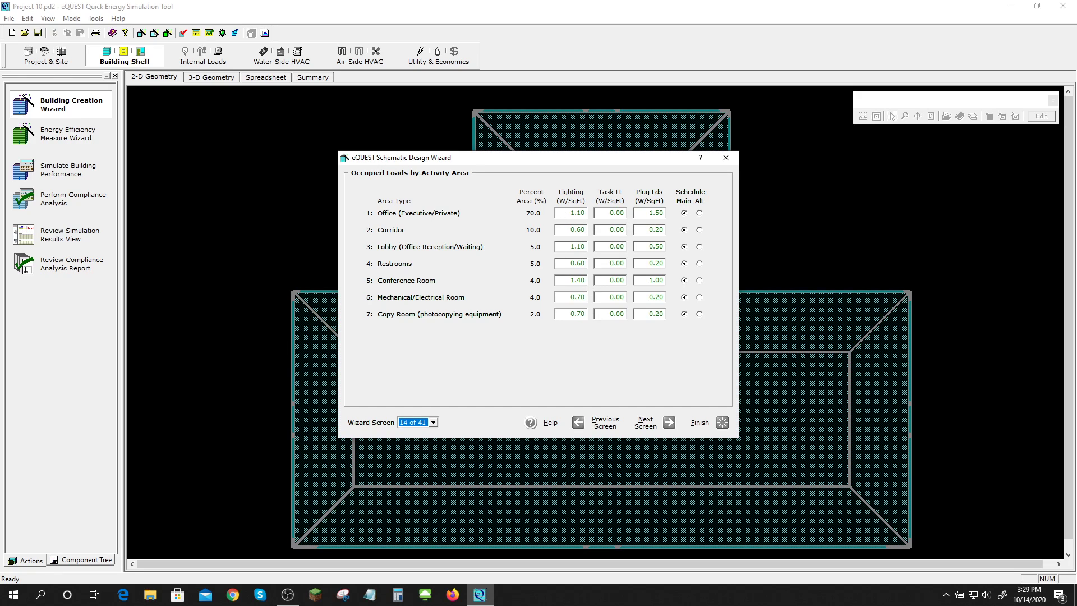
pyautogui.moveTo(562, 212); pyautogui.dragTo(590, 214)
pyautogui.click(577, 213)
pyautogui.doubleClick(584, 212)
pyautogui.press('BackSpace')
pyautogui.press('Tab')
pyautogui.press('BackSpace')
pyautogui.press('Tab')
pyautogui.press('Tab')
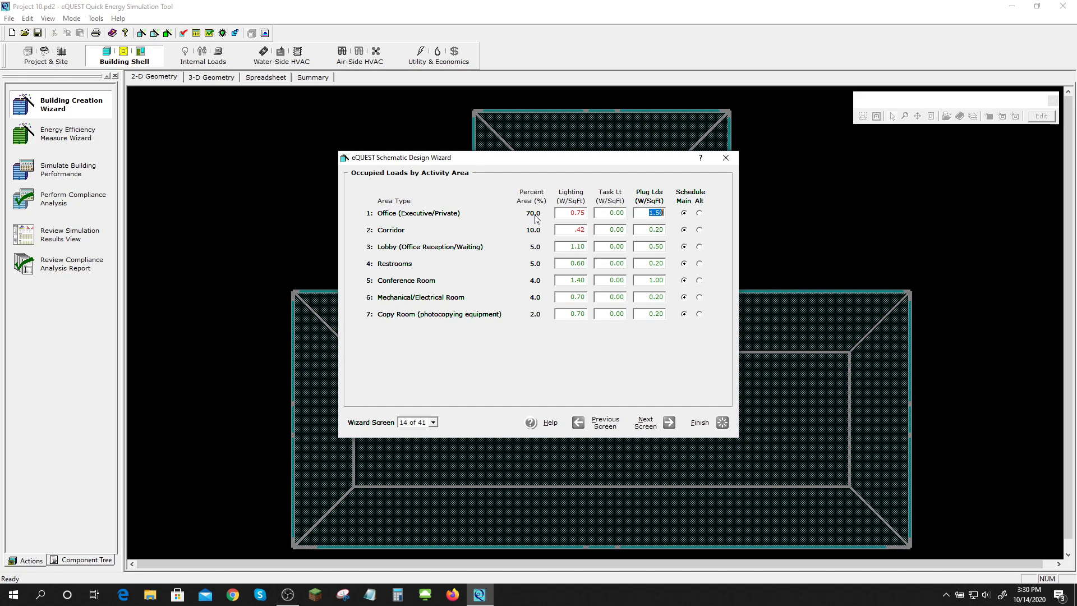
# Step: Set the Office (Executive/Private) plug load to 1 W/SqFt and proceed to the unoccupied loads settings
pyautogui.click(650, 213)
pyautogui.doubleClick(650, 213)
pyautogui.write('1')
pyautogui.click(669, 423)
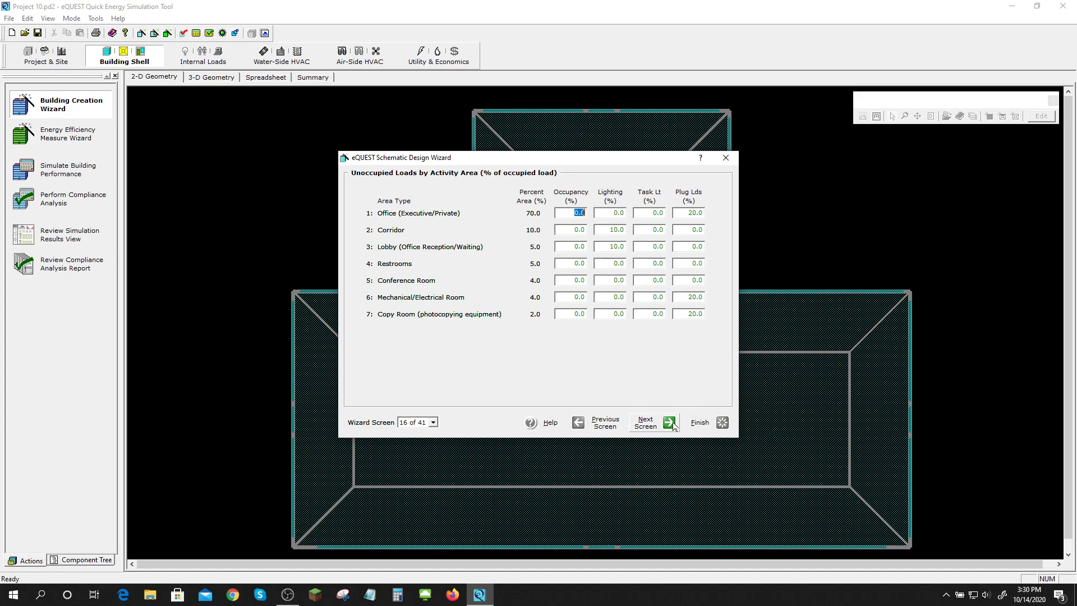
# Step: In the HVAC System Fans settings, set the supply fan motor efficiency to Premium and finish the wizard
pyautogui.click(433, 423)
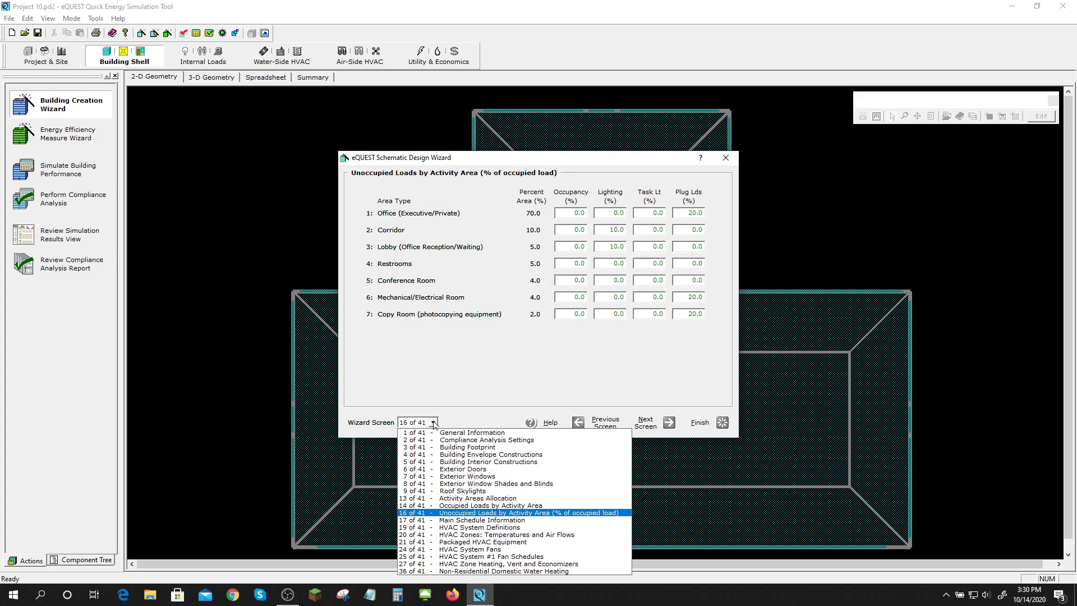
pyautogui.click(457, 564)
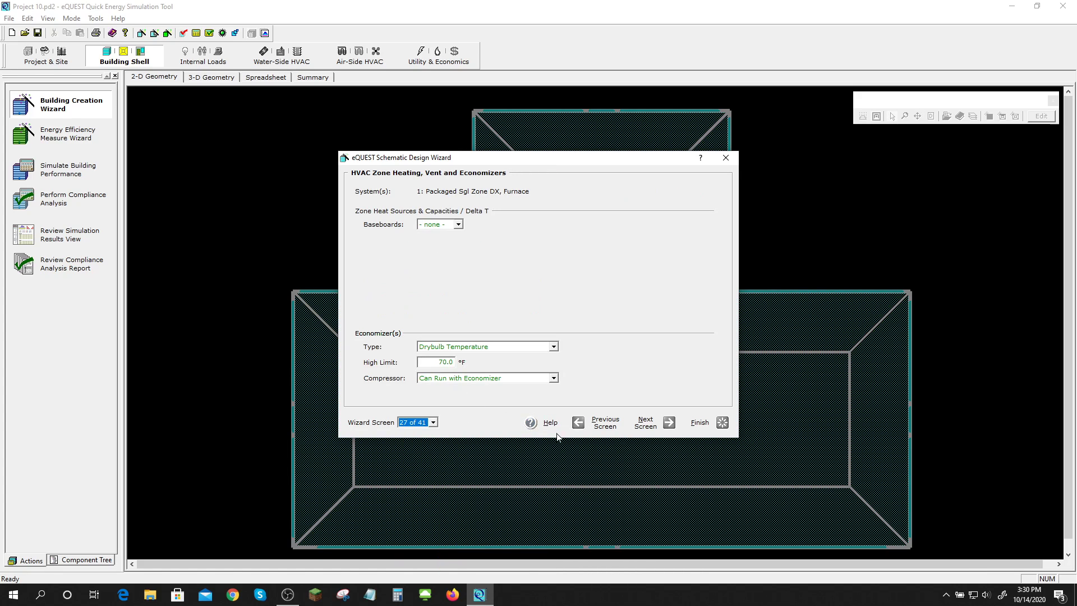
pyautogui.click(577, 424)
pyautogui.click(577, 424)
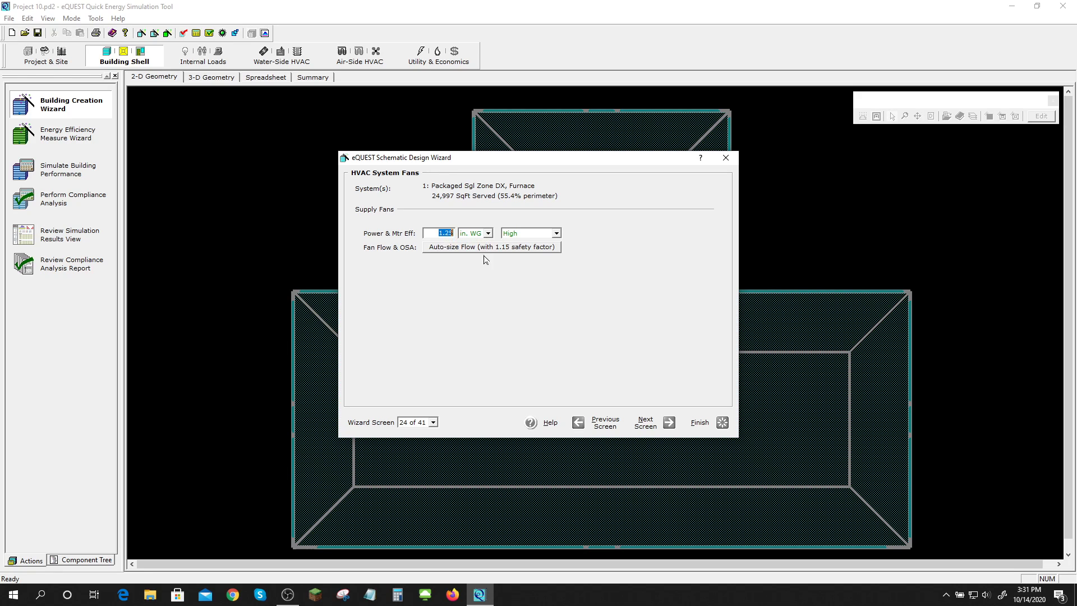
pyautogui.click(555, 233)
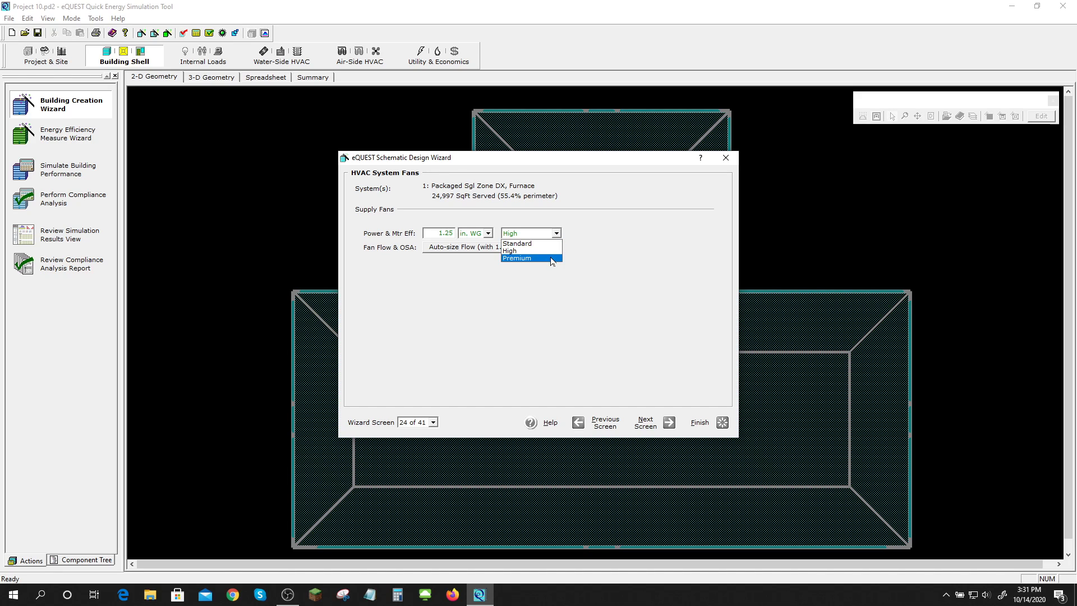
pyautogui.click(552, 259)
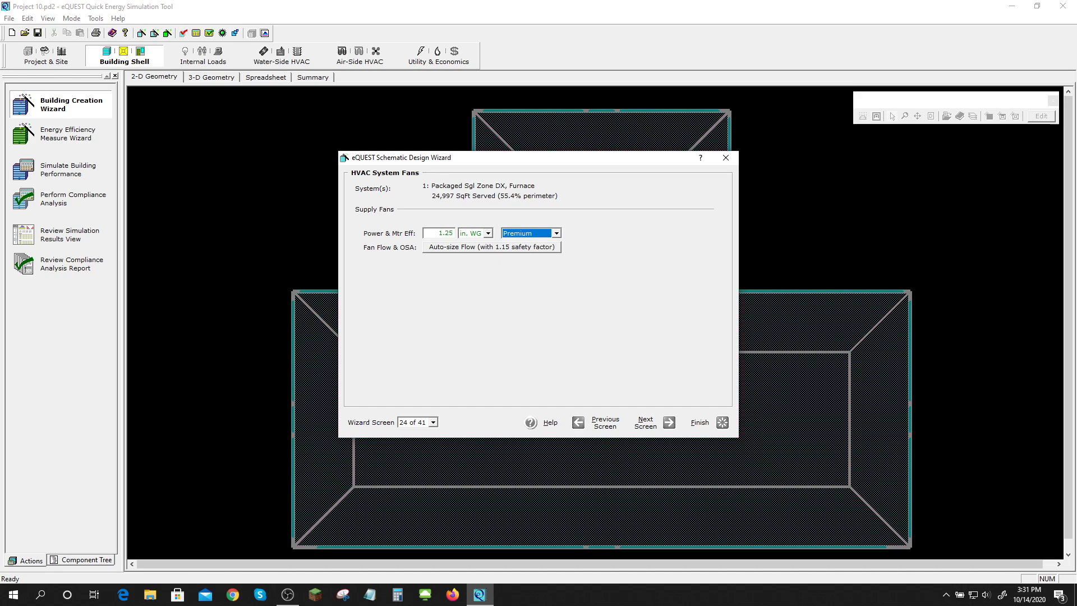
pyautogui.click(446, 232)
pyautogui.moveTo(439, 233); pyautogui.dragTo(465, 232)
pyautogui.click(440, 233)
pyautogui.doubleClick(440, 233)
pyautogui.click(718, 428)
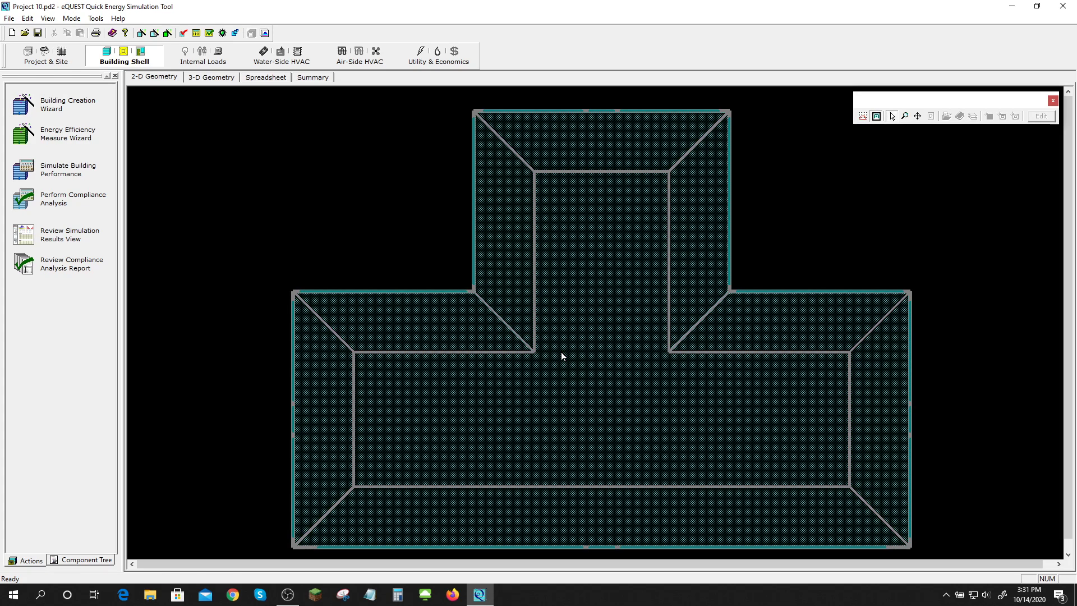
# Step: Simulate the building with the revised loads and fans, and run the preliminary CEC Title 24 compliance analysis with minimal reporting
pyautogui.click(107, 168)
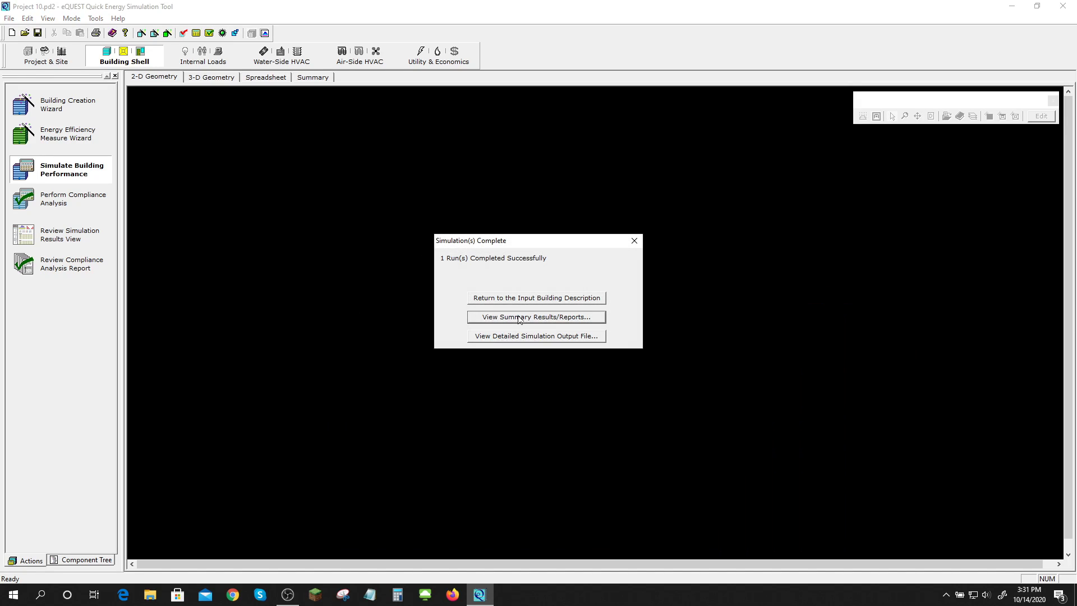
pyautogui.click(634, 240)
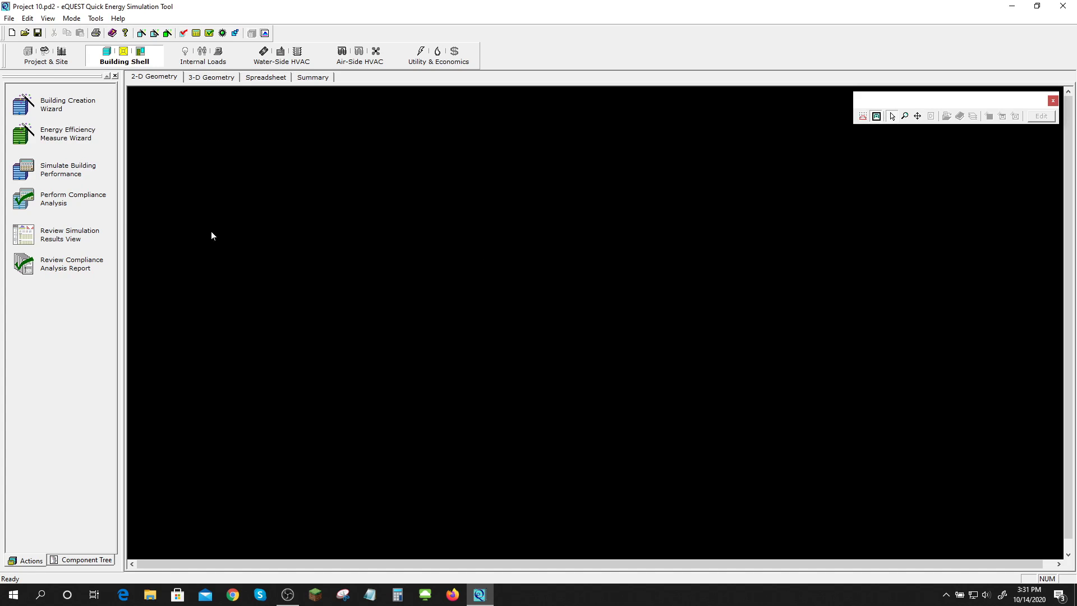
pyautogui.click(63, 198)
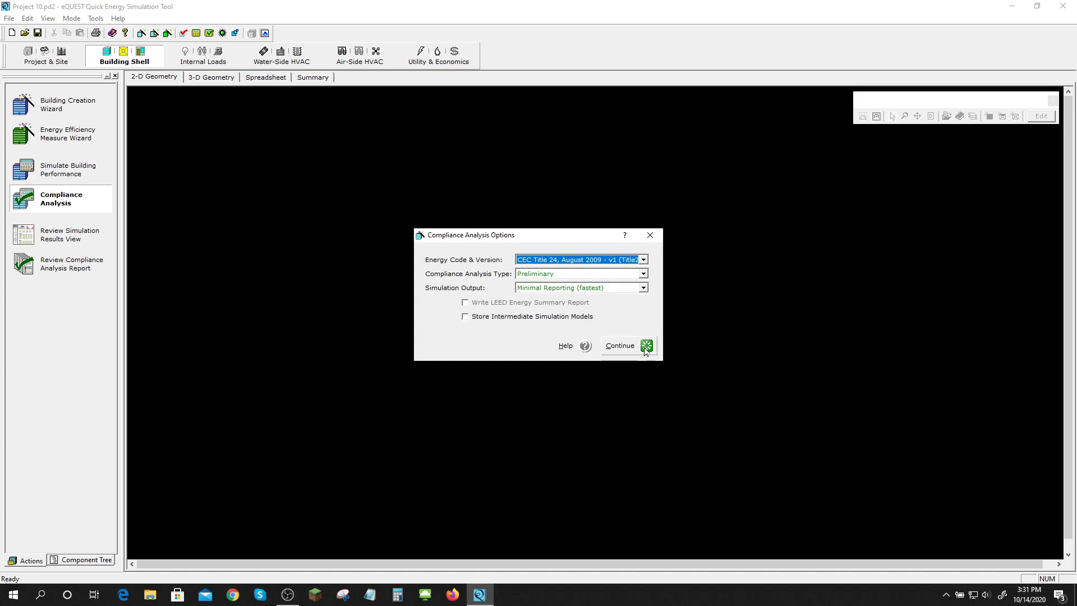
pyautogui.click(629, 344)
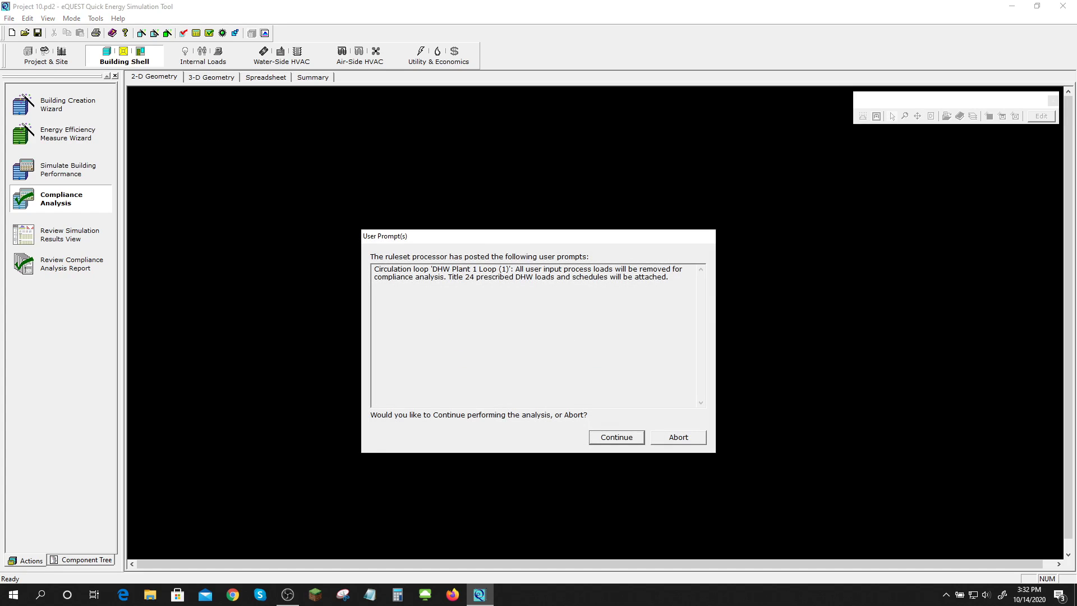
pyautogui.click(621, 438)
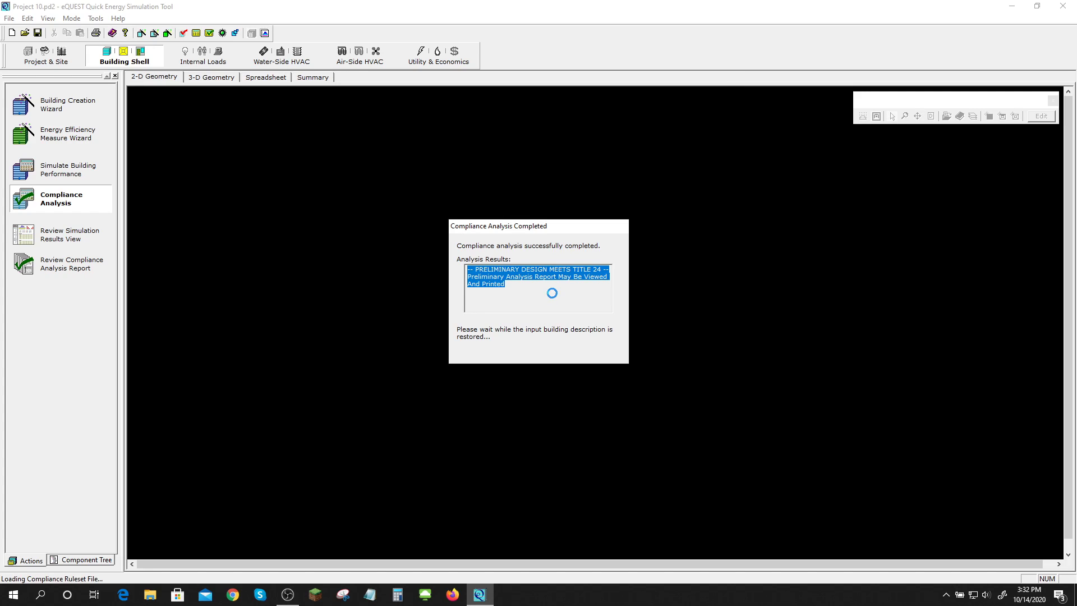
# Step: Open the new Title 24 report and examine its annual TDV energy use summary, especially the total compliance margin
pyautogui.click(552, 355)
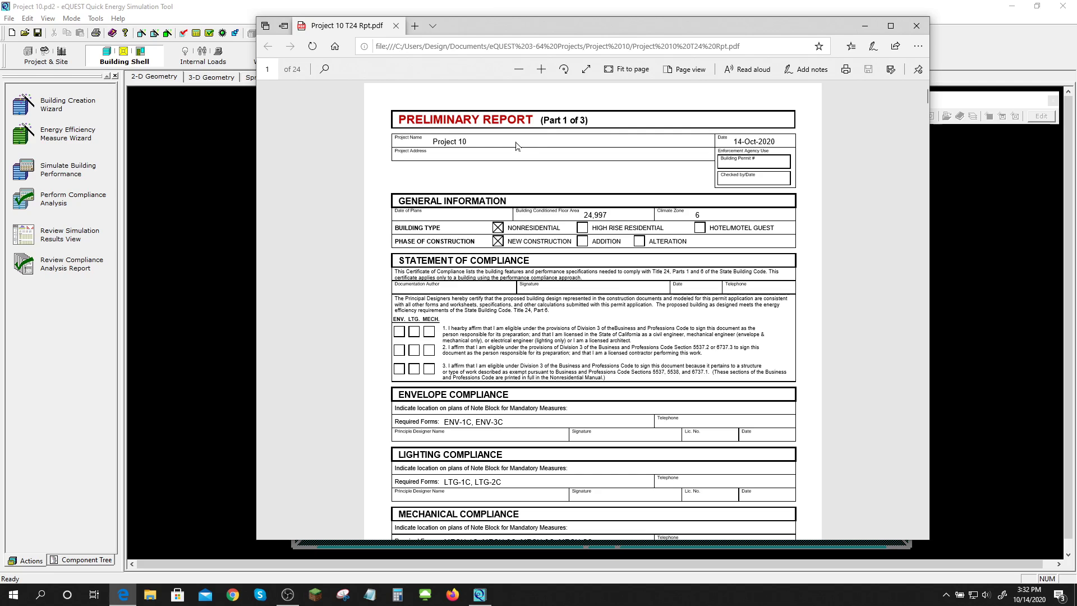
pyautogui.scroll(-10, 593, 308)
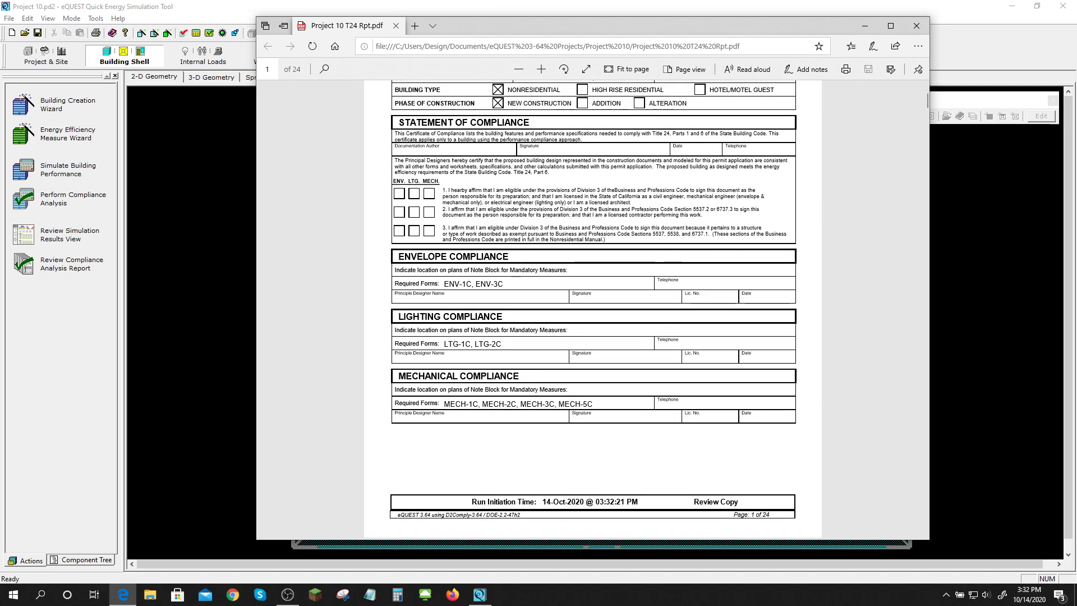
pyautogui.scroll(-1, 592, 308)
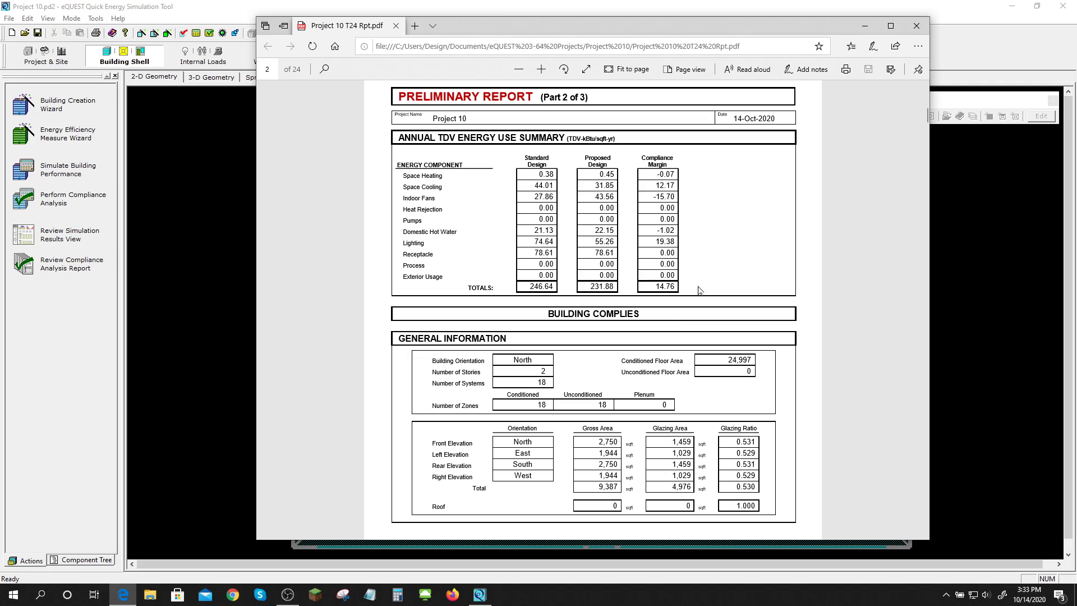
pyautogui.moveTo(613, 286); pyautogui.dragTo(675, 287)
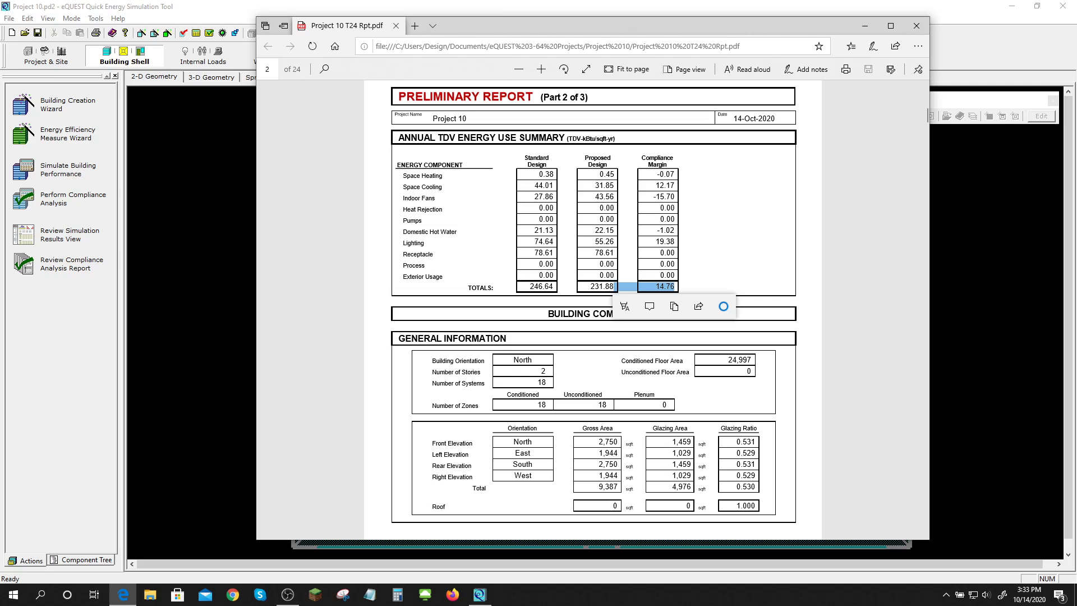
pyautogui.click(851, 294)
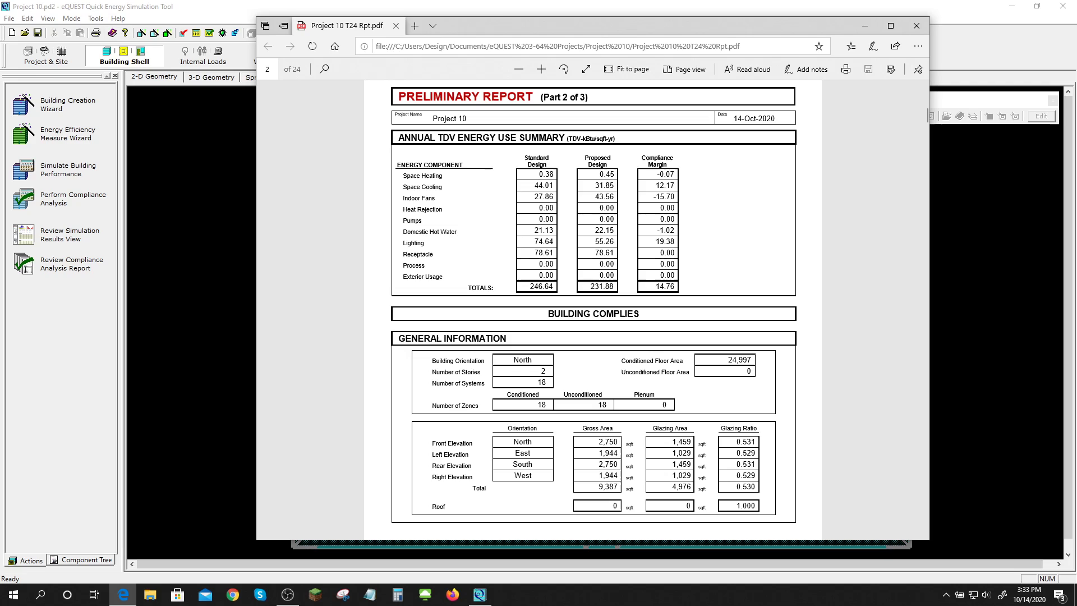
pyautogui.moveTo(614, 286); pyautogui.dragTo(674, 287)
pyautogui.click(872, 266)
pyautogui.scroll(6, 779, 230)
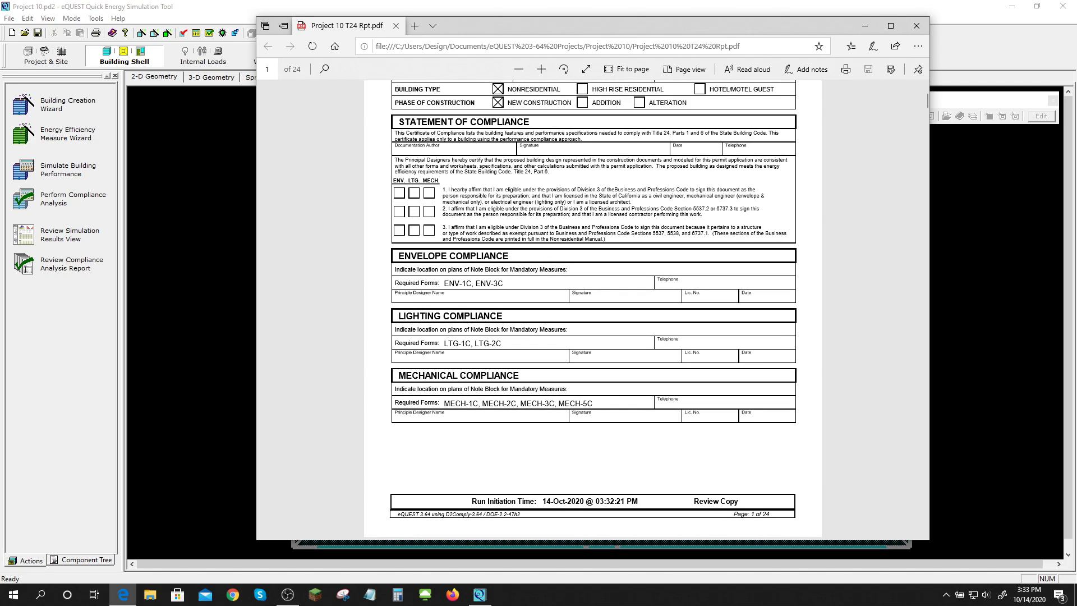